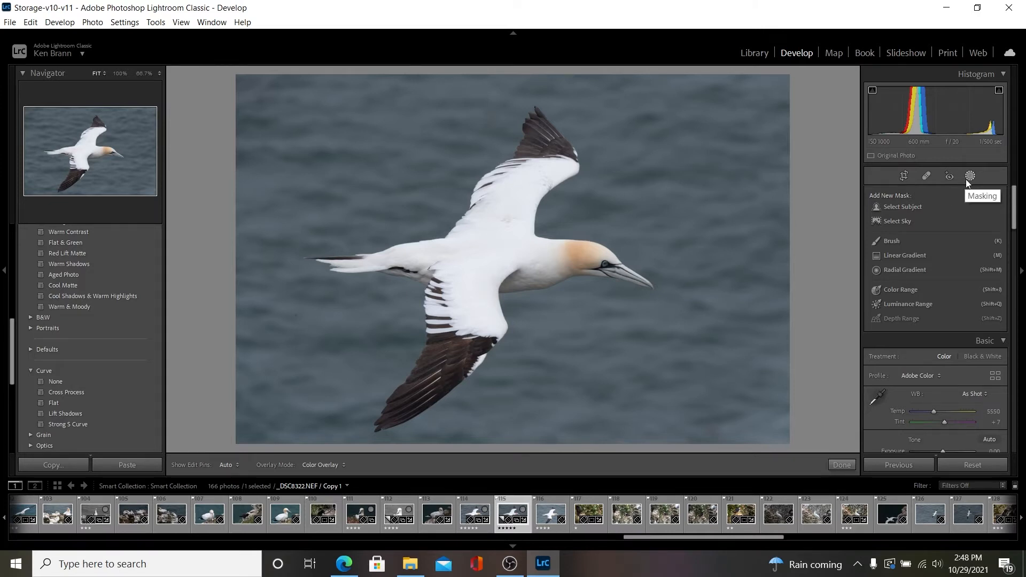
# - Create a Select Subject mask on the flying gannet, hide its overlay, and set the mask's exposure to -0.23
pyautogui.click(969, 177)
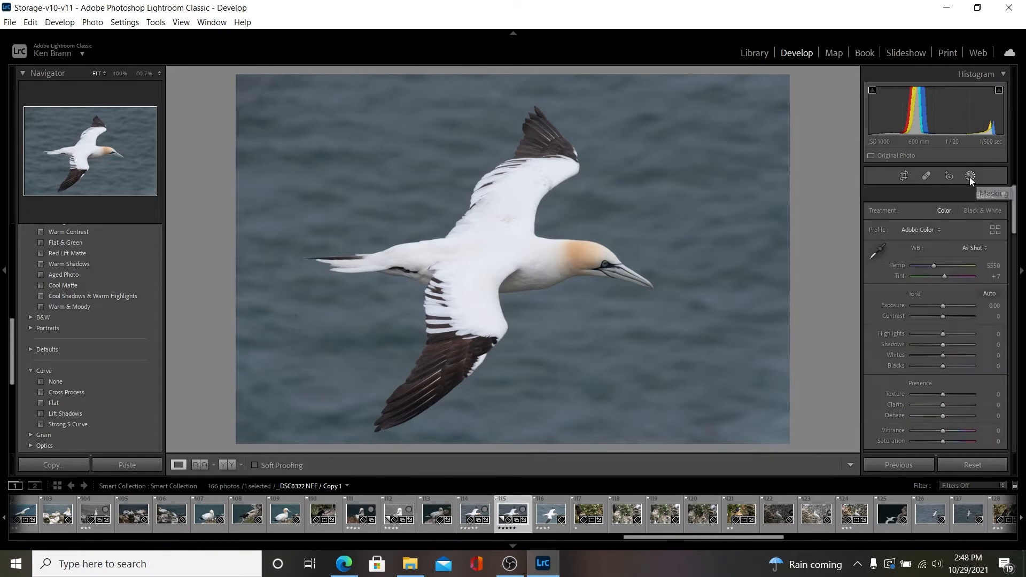
pyautogui.click(970, 177)
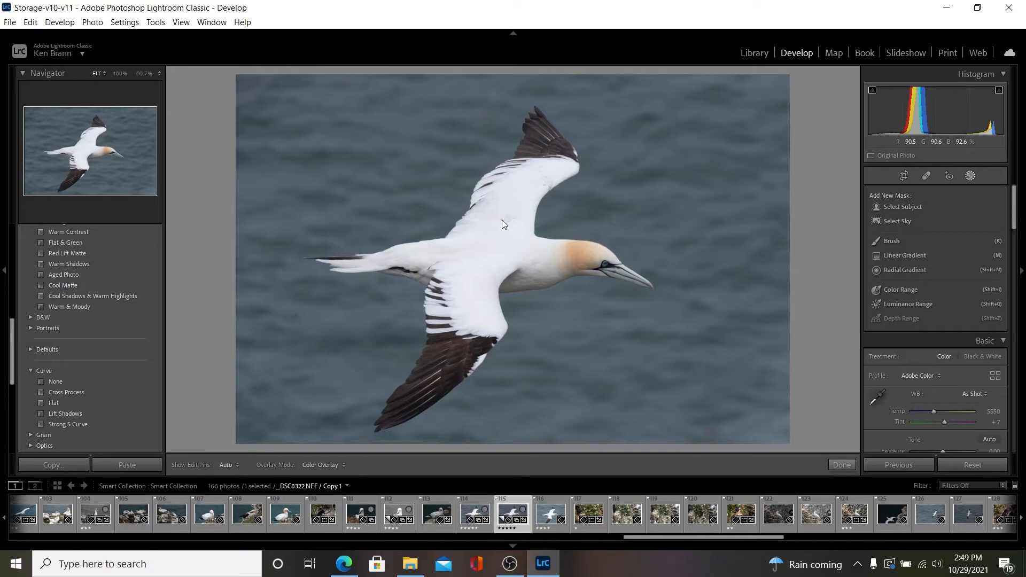
pyautogui.click(908, 211)
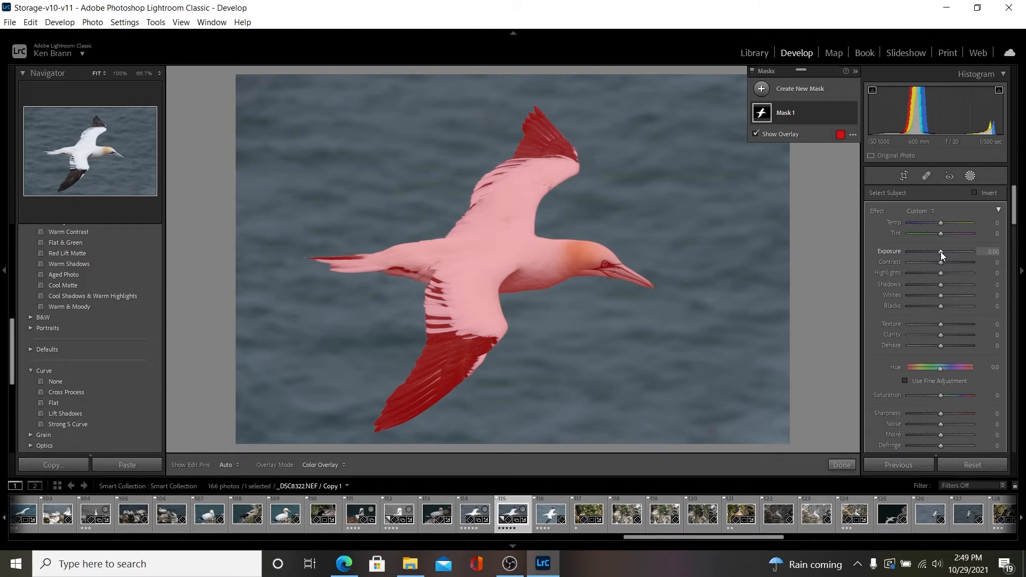
pyautogui.press('o')
pyautogui.moveTo(941, 252)
pyautogui.mouseDown()
pyautogui.moveTo(950, 254)
pyautogui.moveTo(938, 254)
pyautogui.mouseUp()
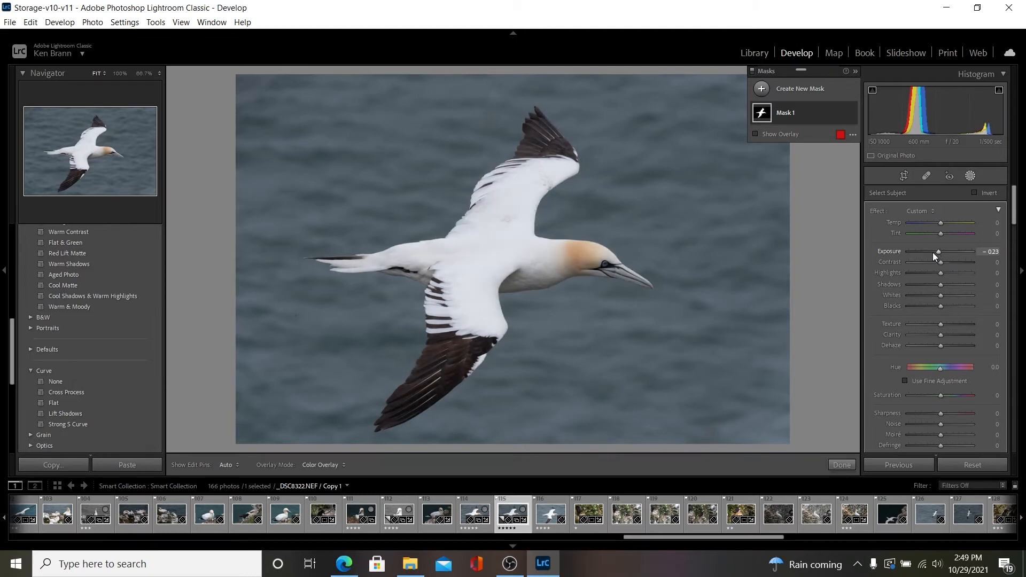
# - Turn the mask overlay on and change its colour to a dark yellow
pyautogui.click(753, 135)
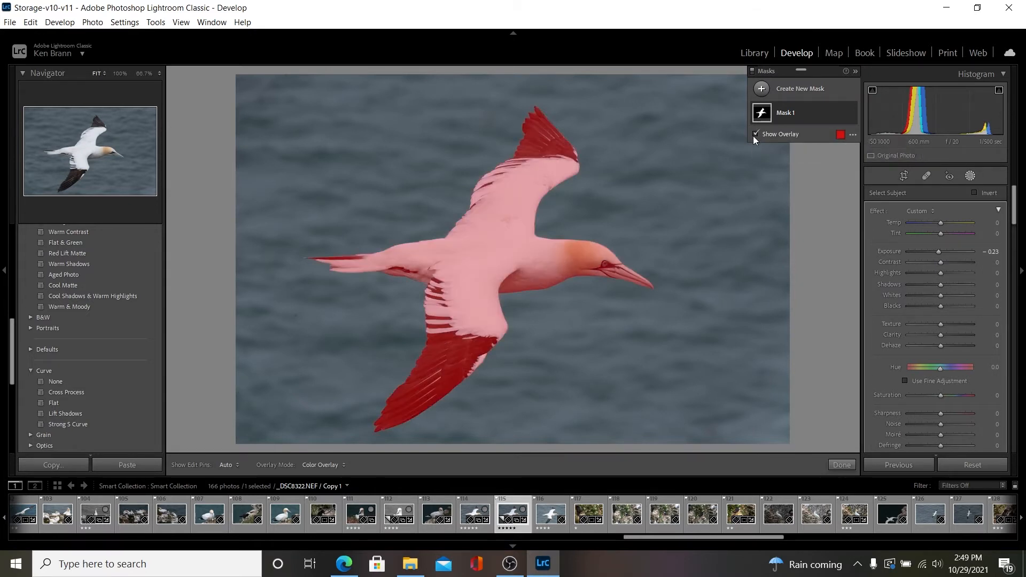
pyautogui.click(755, 133)
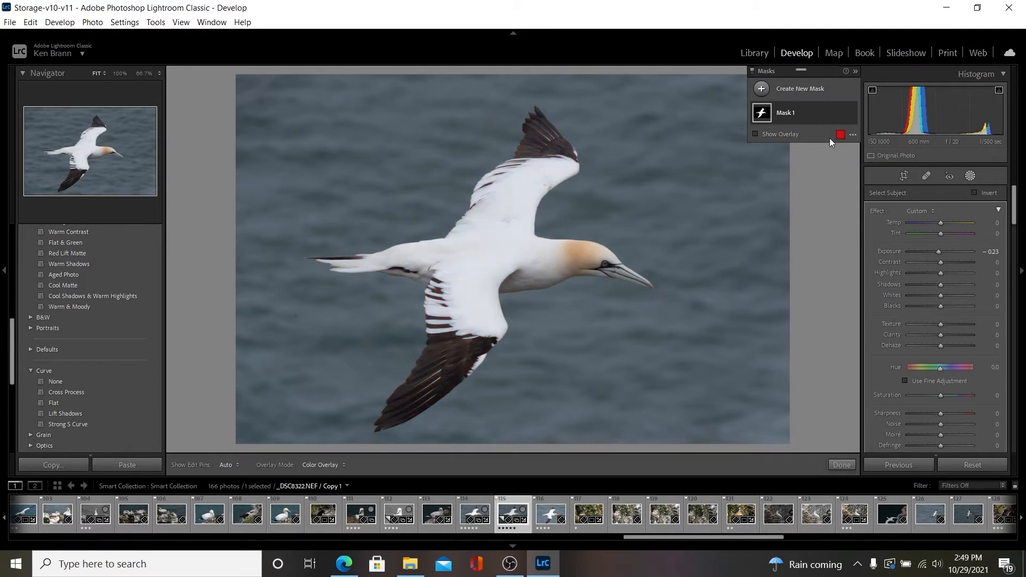
pyautogui.click(755, 134)
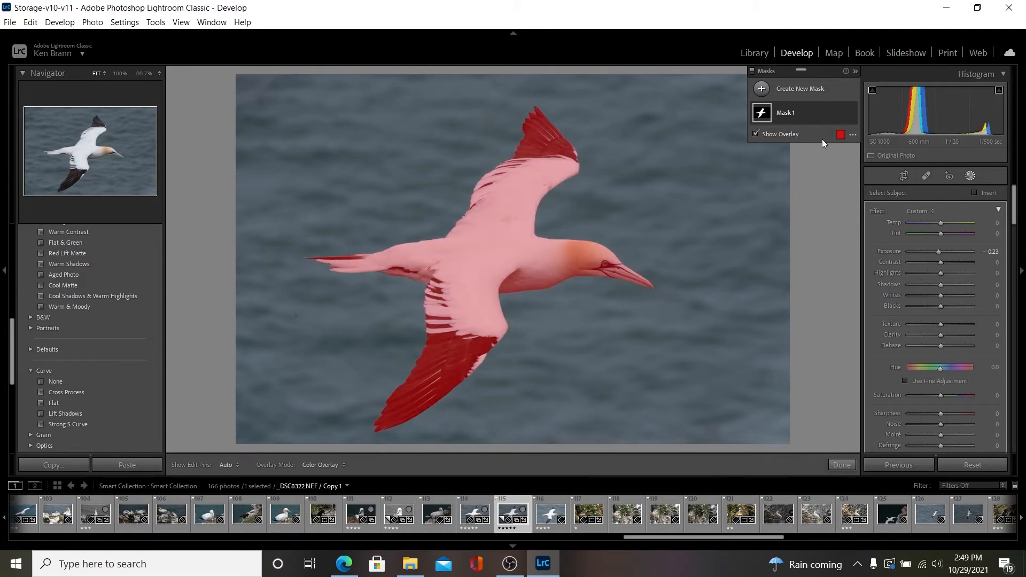
pyautogui.click(838, 137)
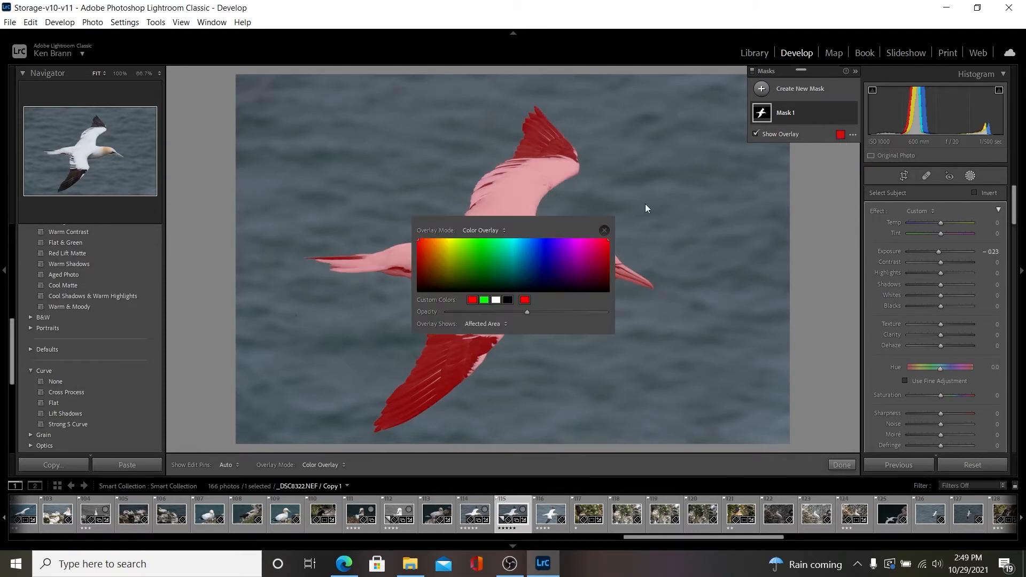
pyautogui.click(450, 248)
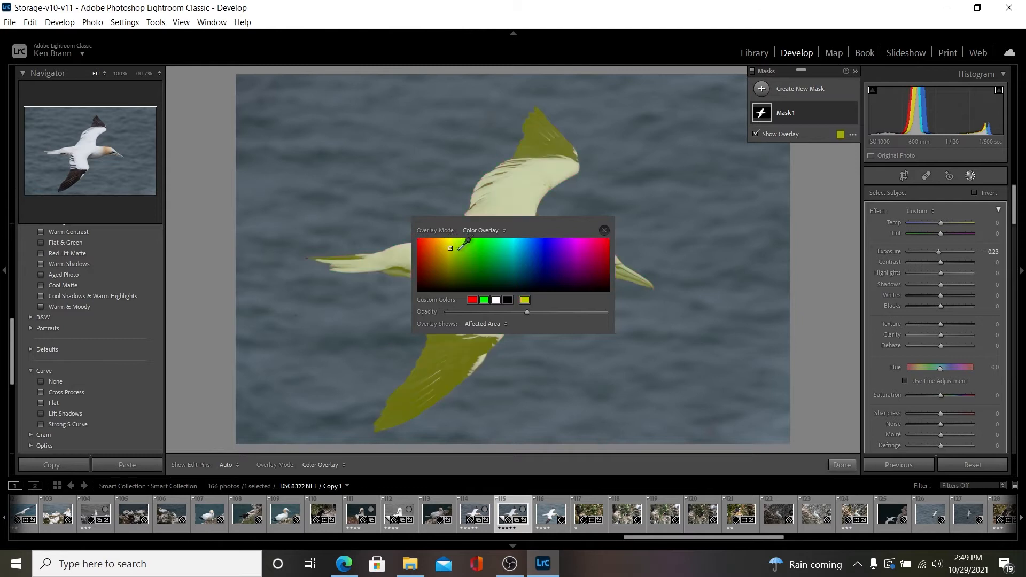
pyautogui.click(603, 231)
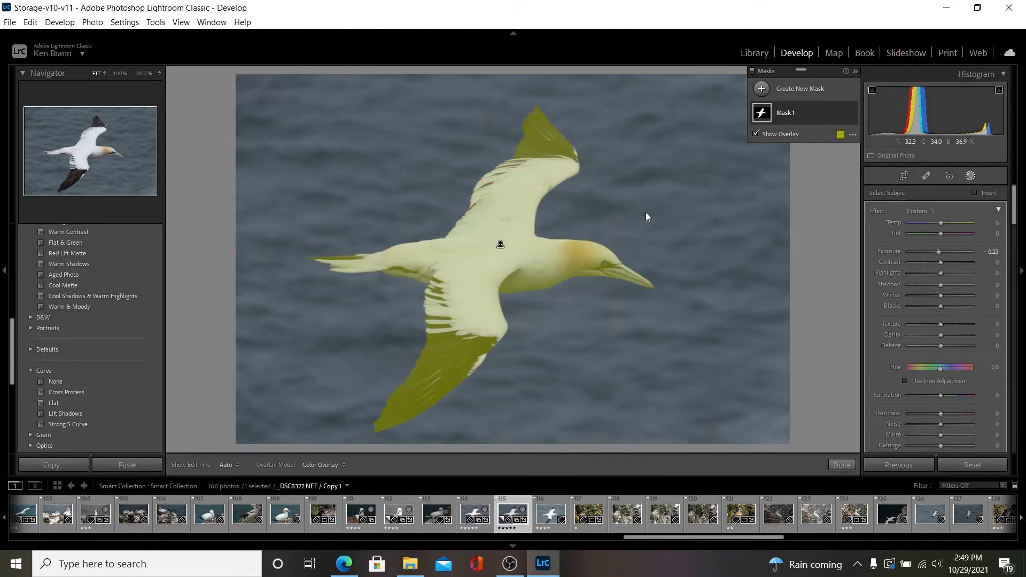
# - Go back two photos to the gannet sitting on the rocks and create a Select Subject mask on it
pyautogui.press('Left')
pyautogui.press('Left')
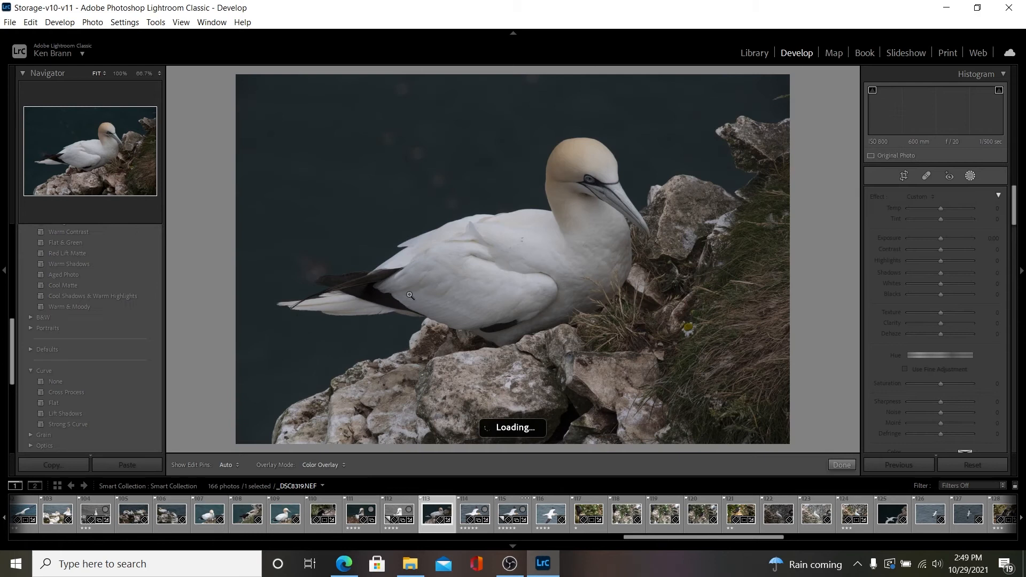
pyautogui.click(969, 175)
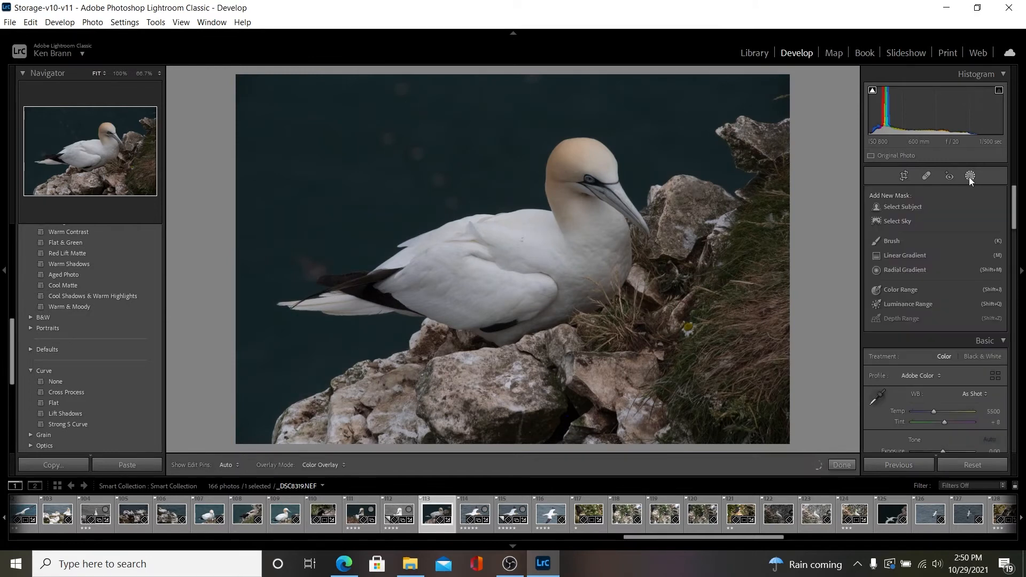
pyautogui.click(895, 213)
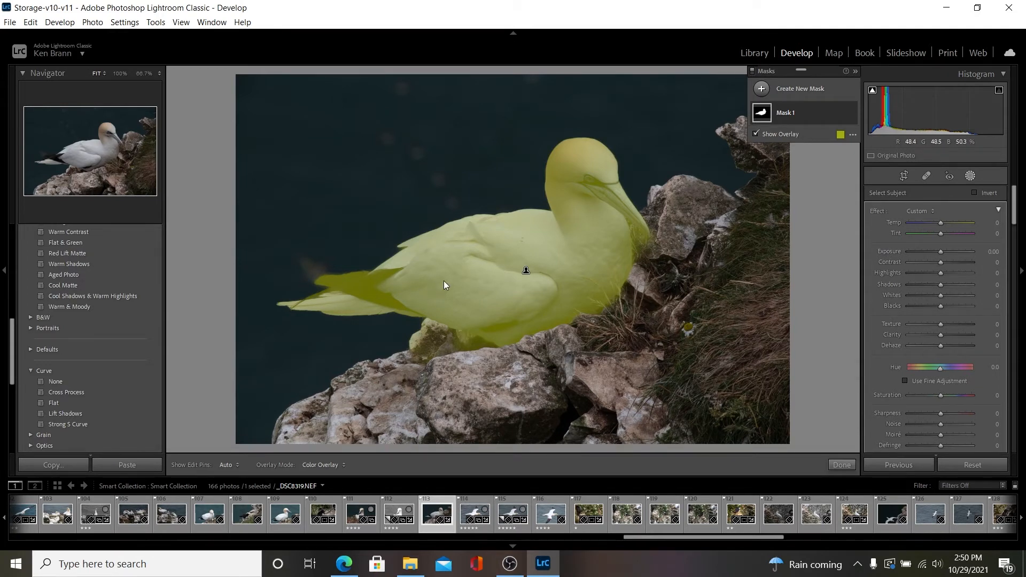
# - Change the mask overlay colour to red
pyautogui.click(841, 136)
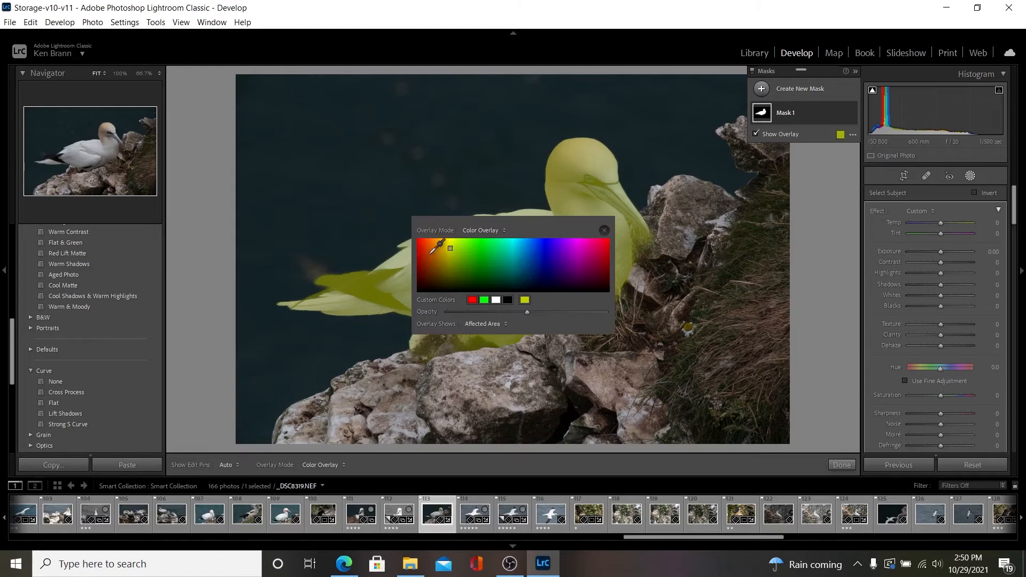
pyautogui.click(605, 245)
pyautogui.click(604, 231)
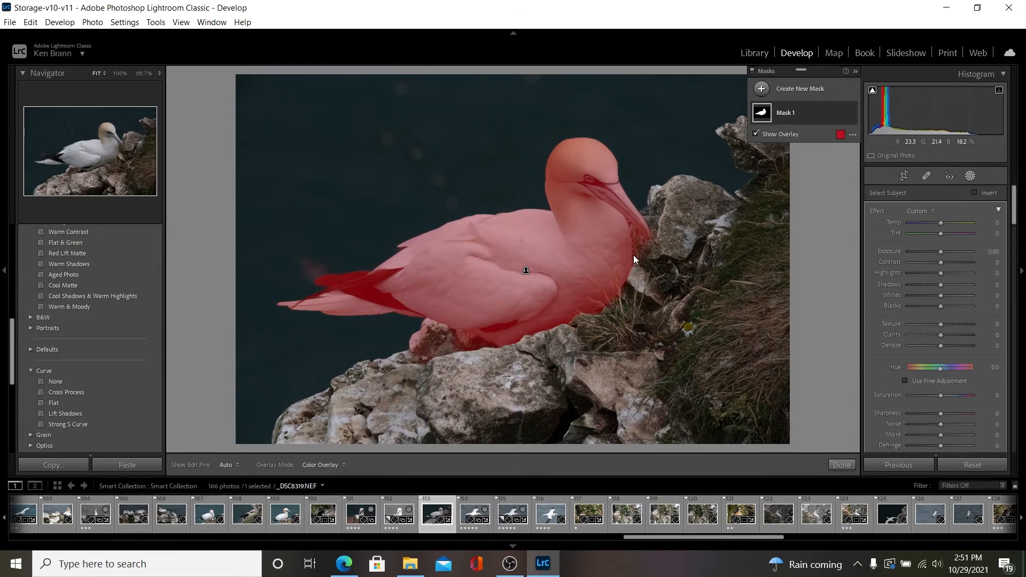
# - Subtract from the gannet's subject mask with a Brush stroke along the edge of its breast beside the rocks
pyautogui.click(765, 114)
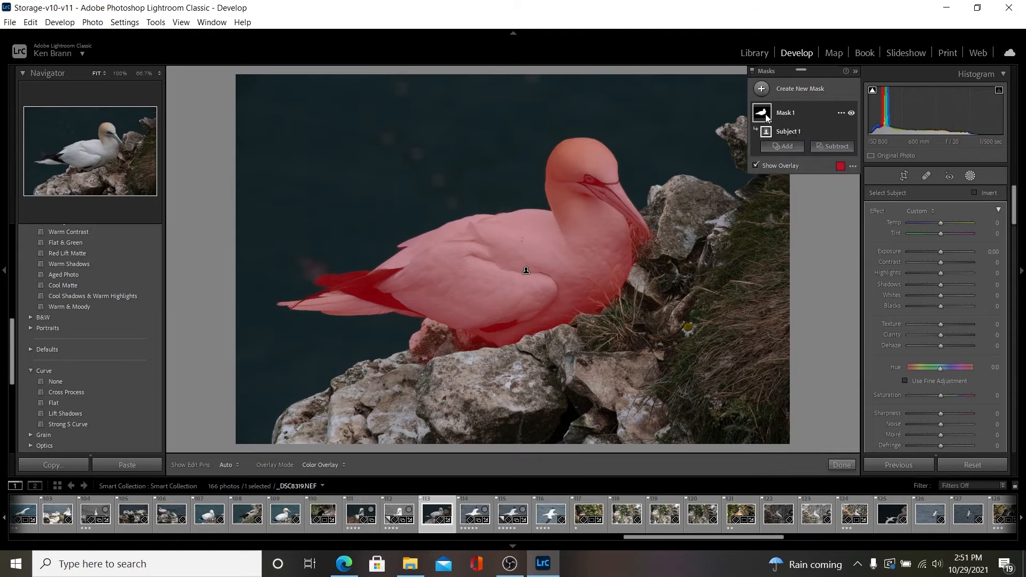
pyautogui.click(837, 149)
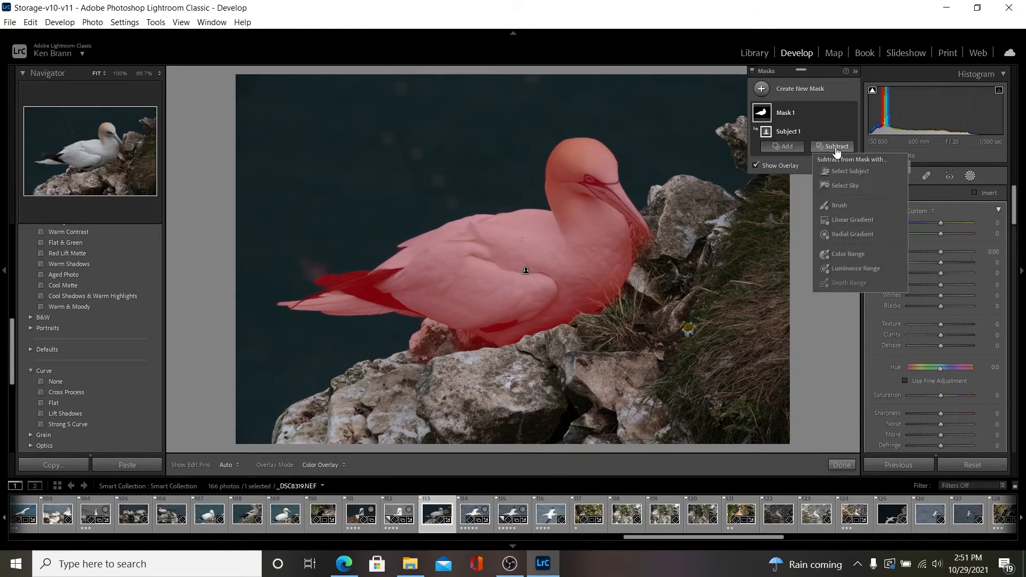
pyautogui.click(839, 207)
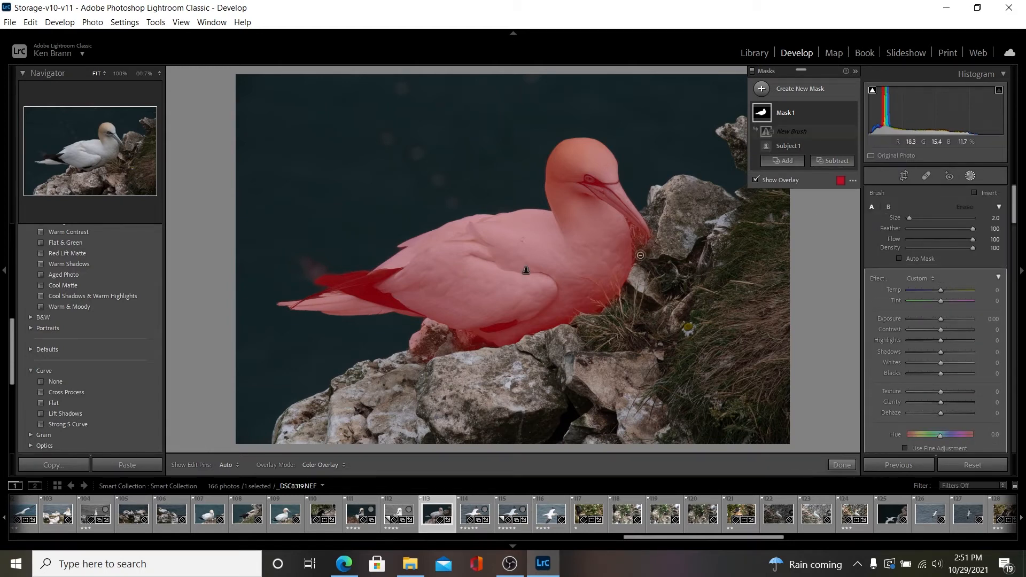
pyautogui.moveTo(640, 253)
pyautogui.mouseDown()
pyautogui.moveTo(637, 235)
pyautogui.moveTo(648, 247)
pyautogui.moveTo(632, 230)
pyautogui.moveTo(632, 277)
pyautogui.mouseUp()
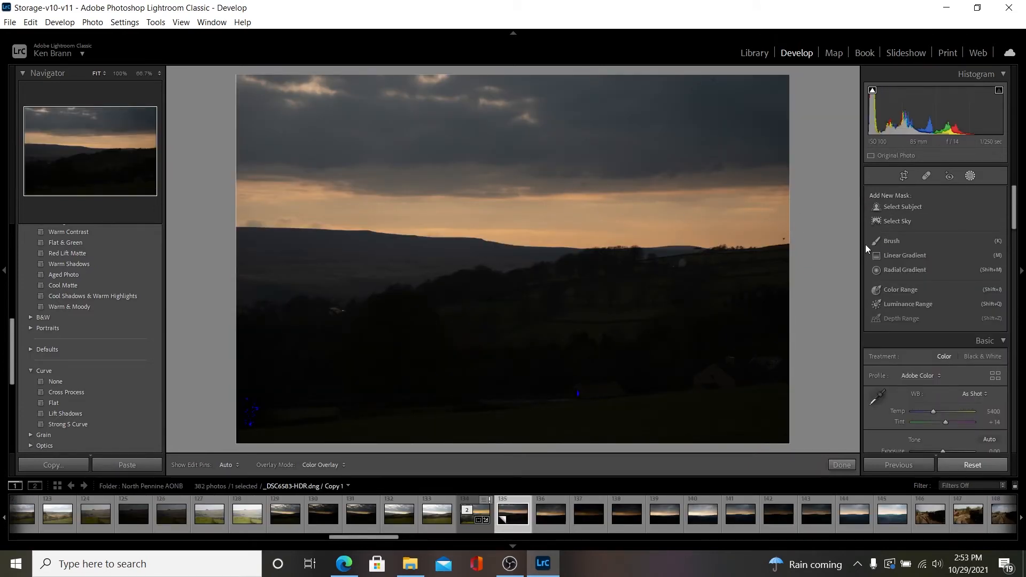
# - Create a Select Sky mask on the sunset landscape and set its exposure to -0.64, contrast to -33 and clarity to 46
pyautogui.click(899, 221)
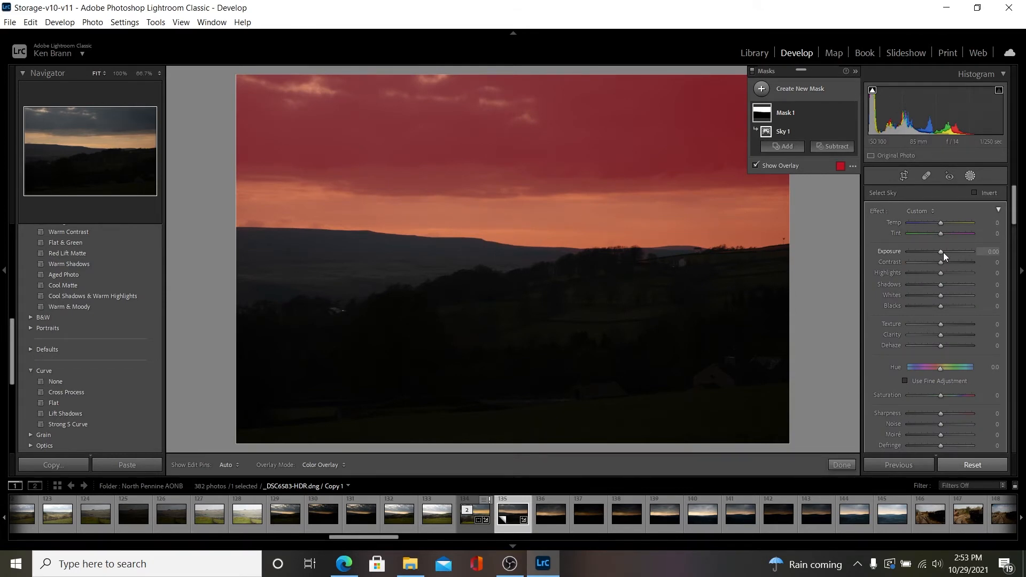
pyautogui.press('o')
pyautogui.moveTo(941, 252); pyautogui.dragTo(911, 260)
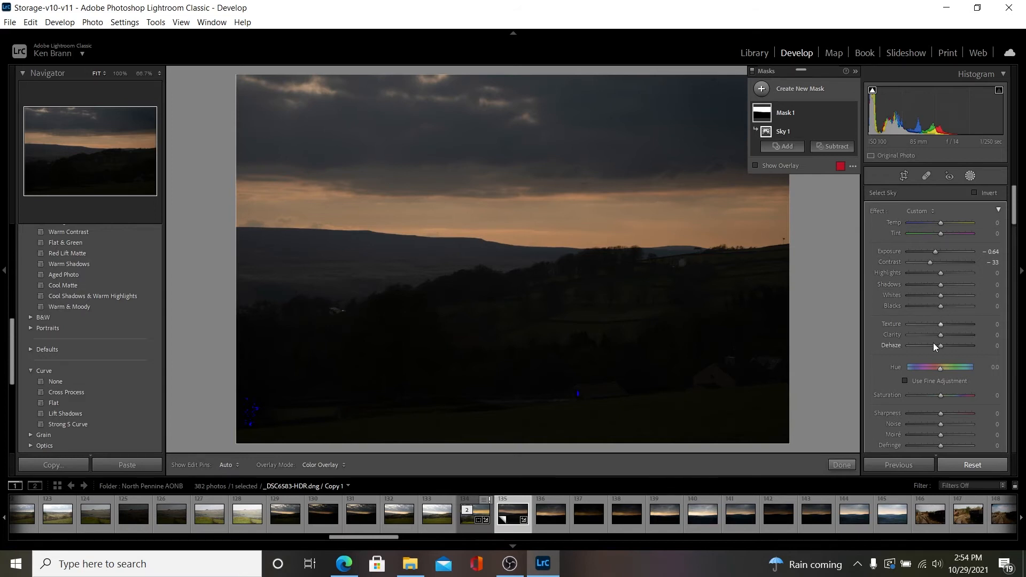
pyautogui.moveTo(939, 335); pyautogui.dragTo(955, 336)
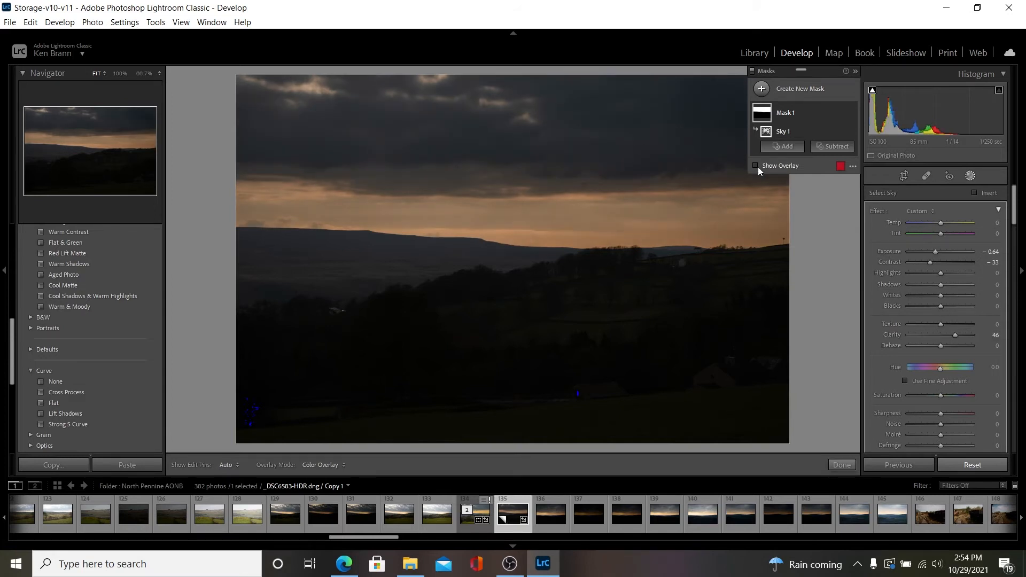
# - Examine the sky mask's coverage with its overlay, reselect Mask 1, and view the tools offered for adding to it
pyautogui.click(755, 166)
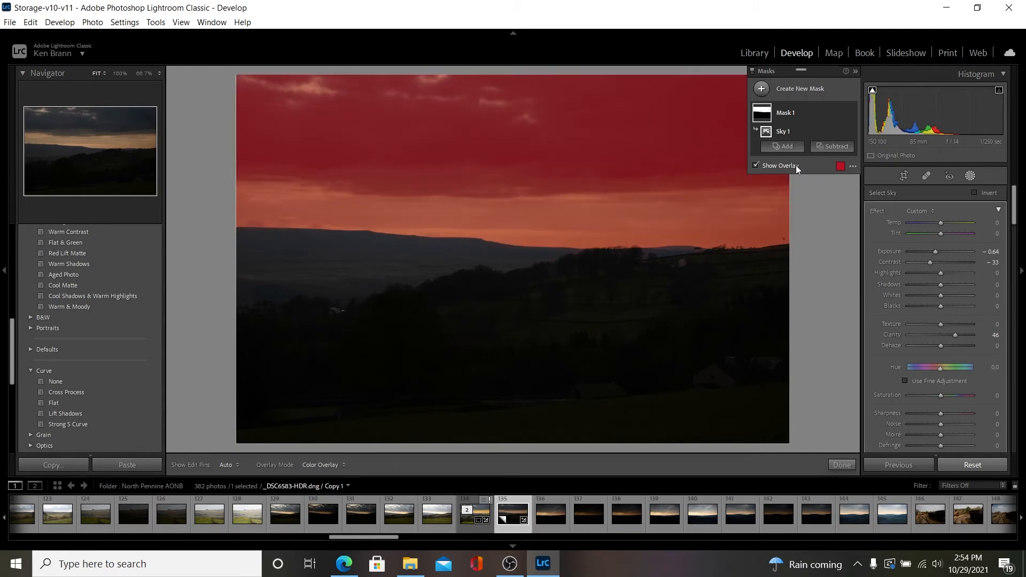
pyautogui.click(796, 165)
pyautogui.click(796, 165)
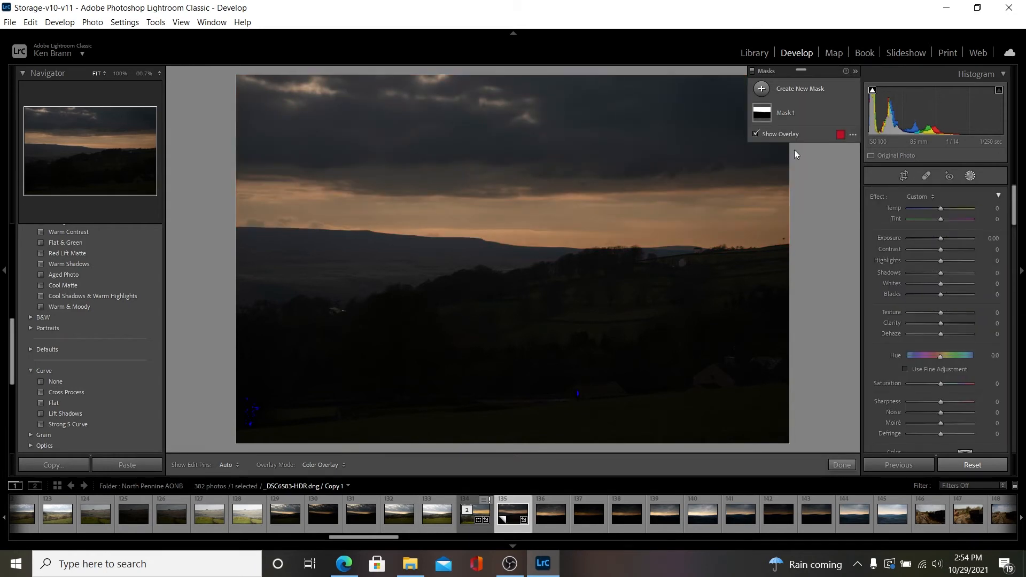
pyautogui.click(760, 115)
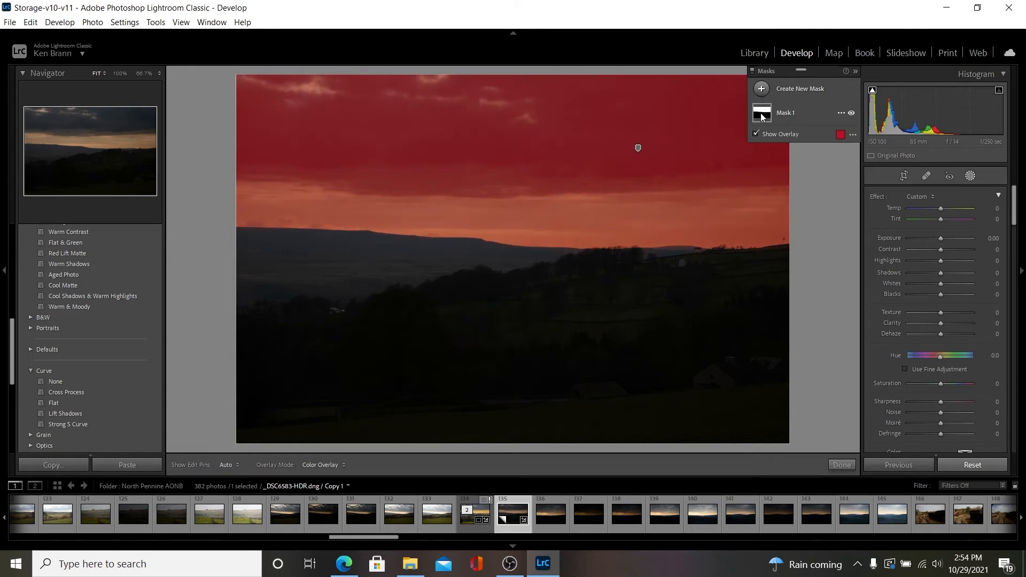
pyautogui.click(762, 113)
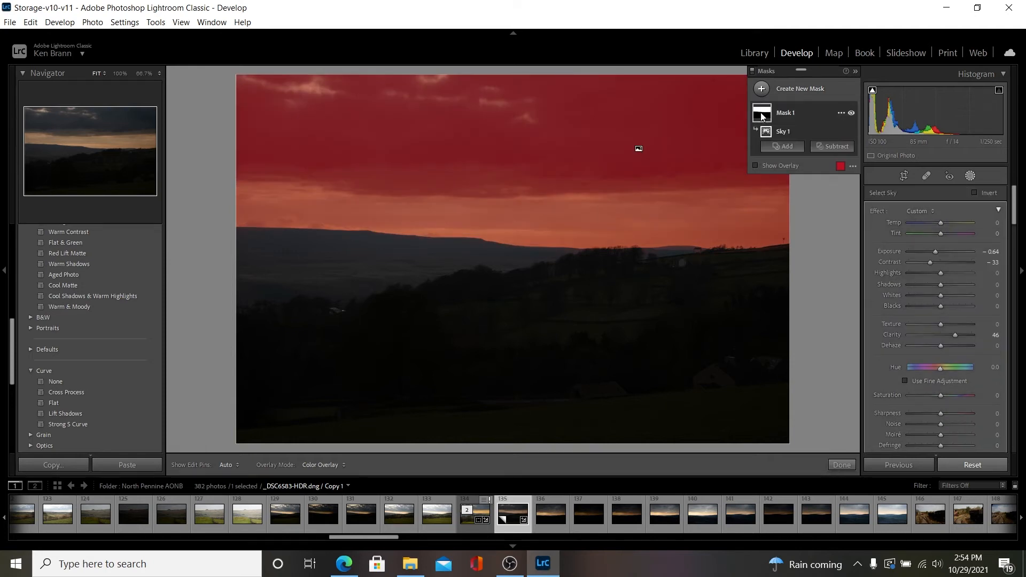
pyautogui.click(785, 147)
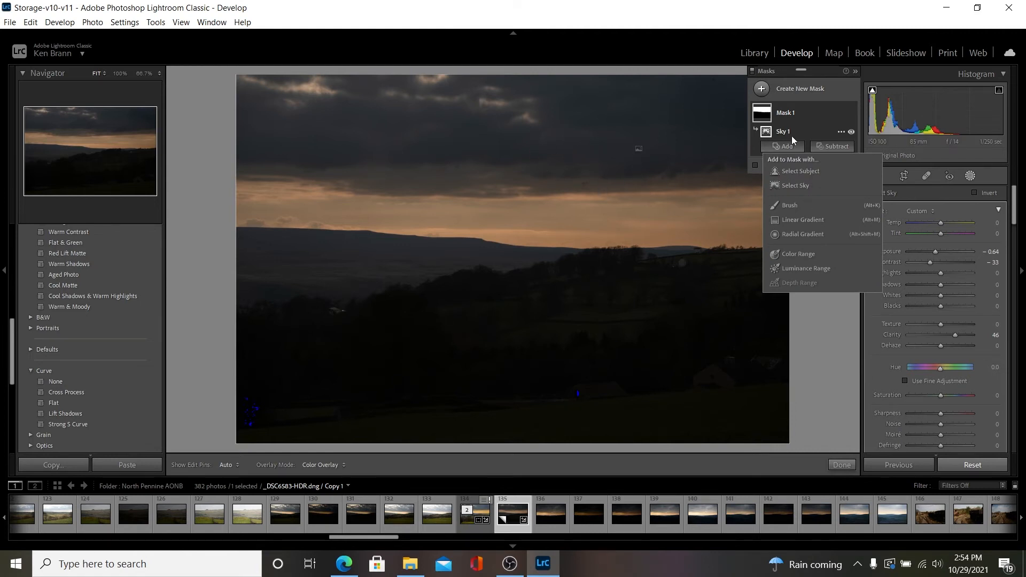
# - Create a separate Luminance Range mask, set its range from 0/49 to 68/68, and invert it
pyautogui.click(761, 90)
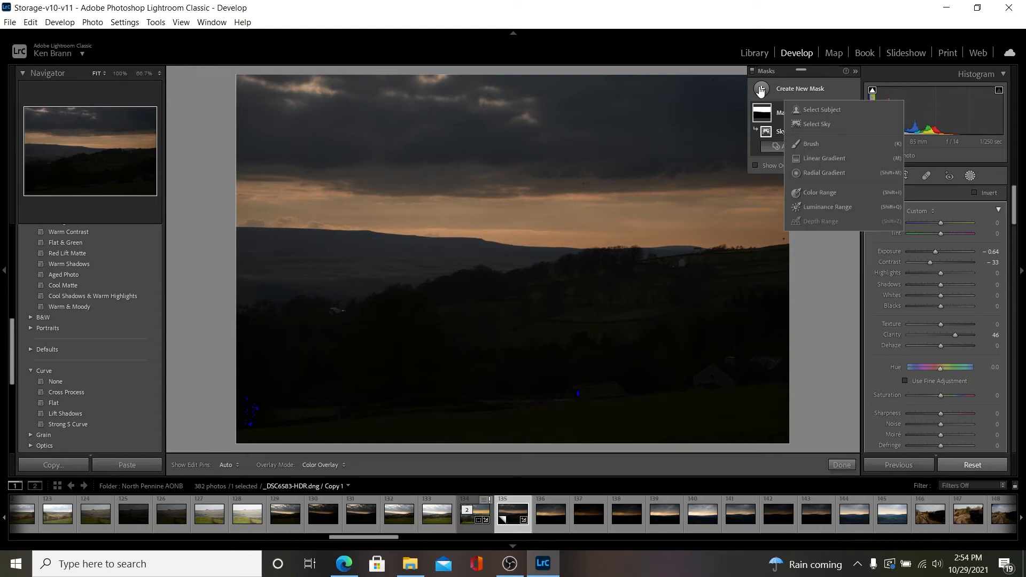
pyautogui.click(813, 205)
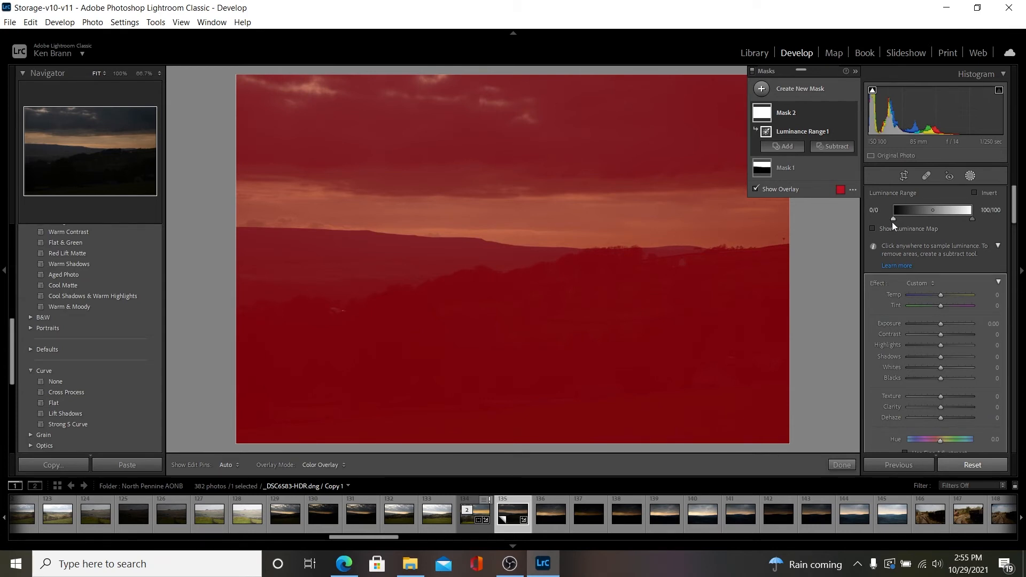
pyautogui.moveTo(892, 222); pyautogui.dragTo(929, 229)
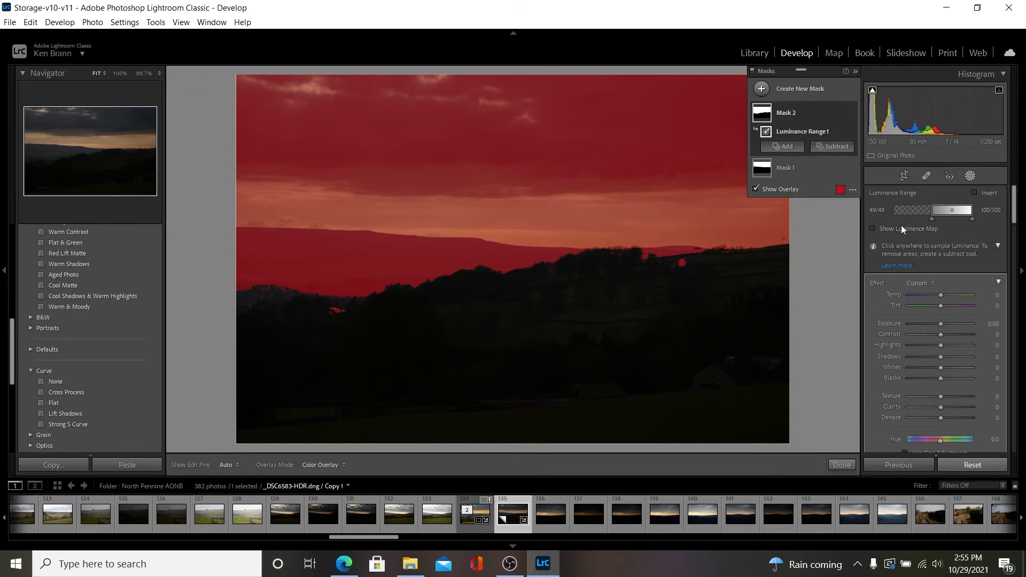
pyautogui.moveTo(932, 219); pyautogui.dragTo(905, 225)
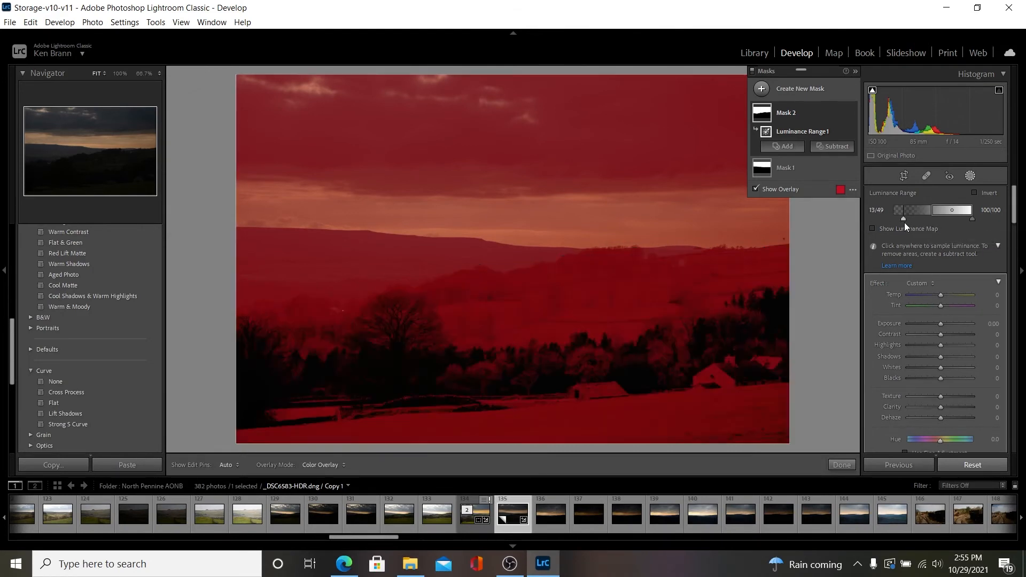
pyautogui.moveTo(973, 219); pyautogui.dragTo(944, 222)
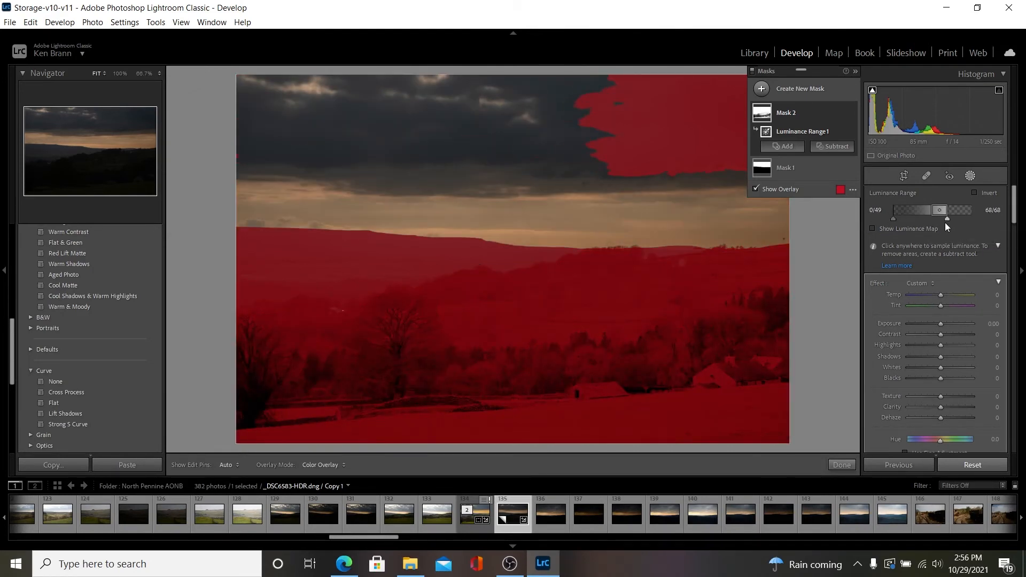
pyautogui.click(974, 193)
# - Subtract a Luminance Range from the sky in Mask 1, trying an upper limit of 82/82 before setting the range from 26/26 to 100/100
pyautogui.click(784, 166)
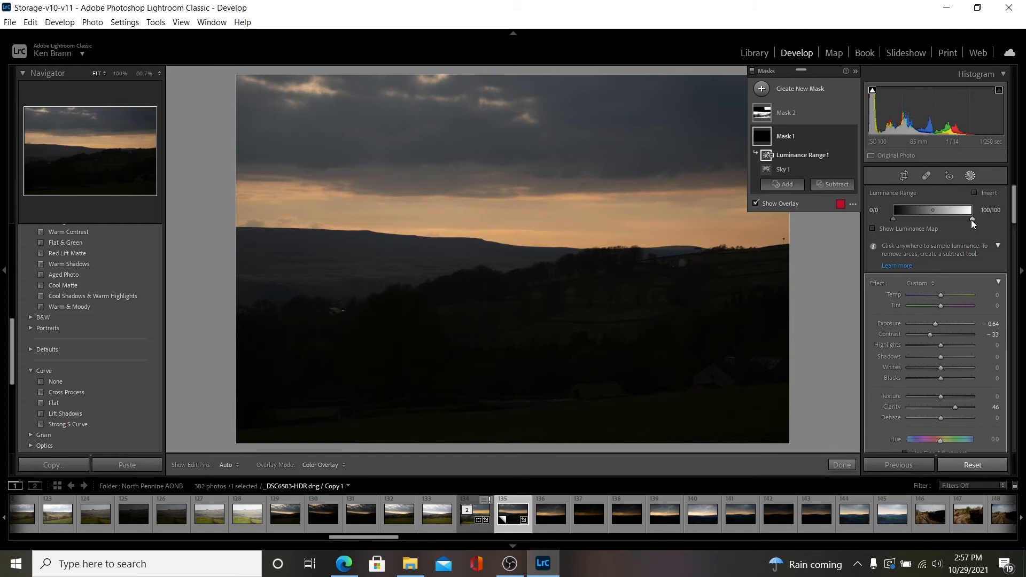
pyautogui.moveTo(971, 219); pyautogui.dragTo(957, 216)
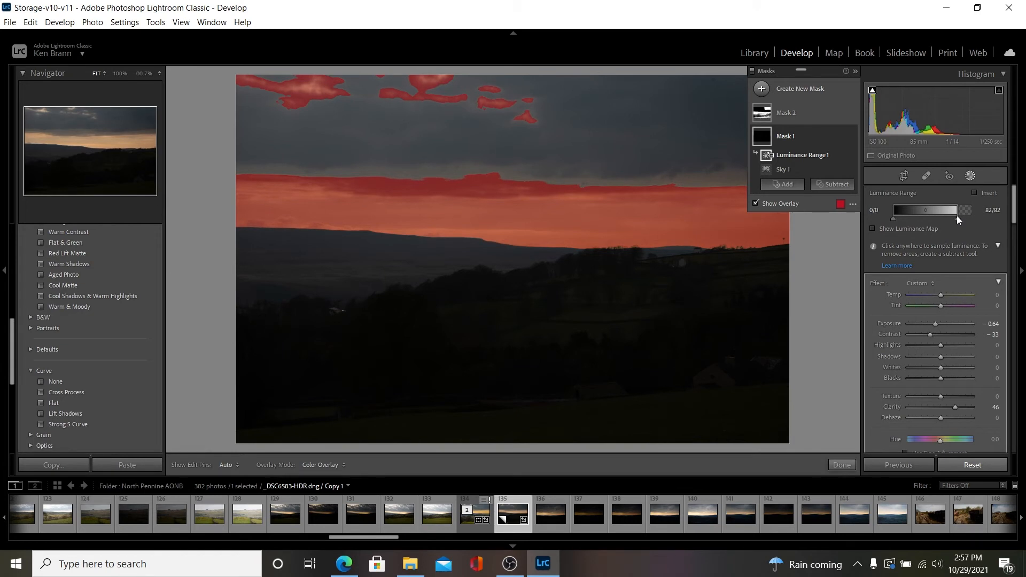
pyautogui.moveTo(956, 216)
pyautogui.mouseDown()
pyautogui.moveTo(935, 213)
pyautogui.moveTo(959, 220)
pyautogui.mouseUp()
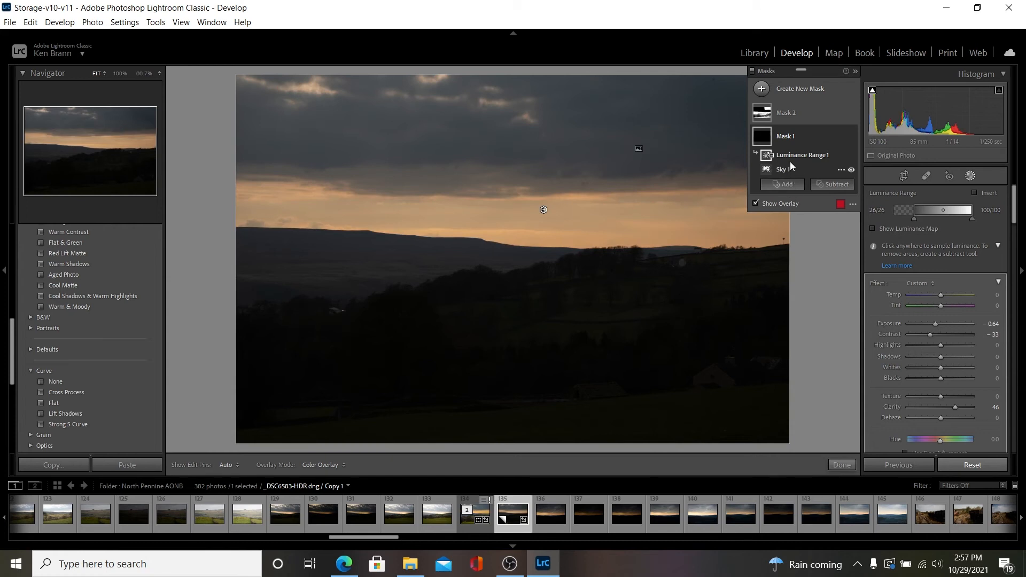
# - Collapse Mask 1's components, close the masking tools, and set the whole photo's exposure to +2.46
pyautogui.moveTo(801, 156)
pyautogui.click(774, 185)
pyautogui.click(791, 139)
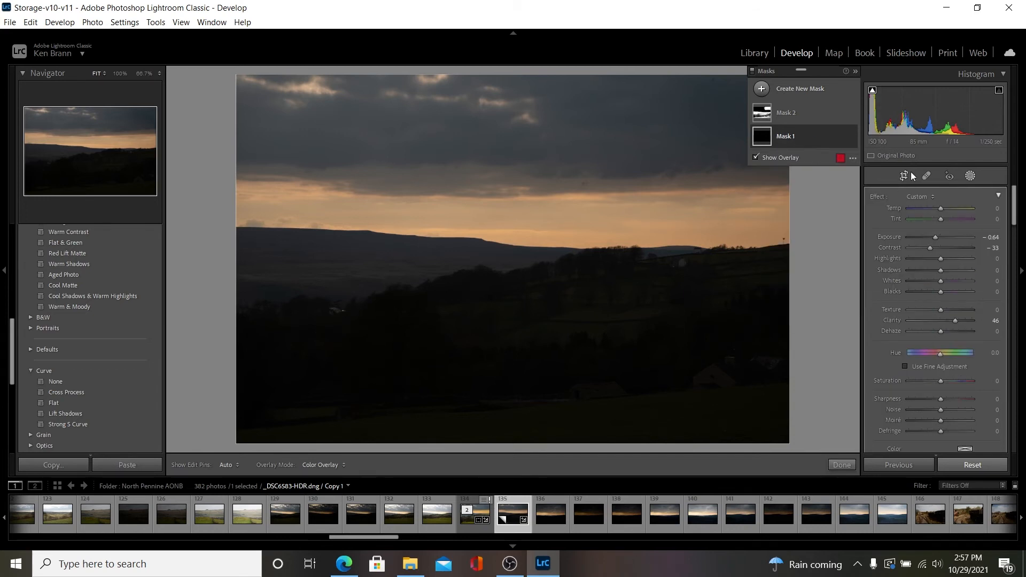
pyautogui.click(971, 178)
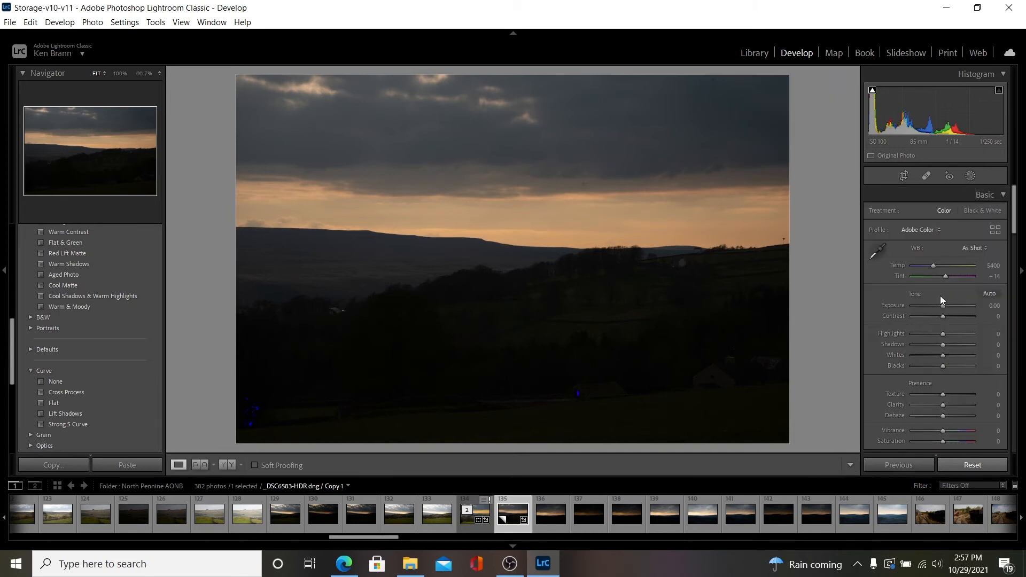
pyautogui.moveTo(942, 306); pyautogui.dragTo(950, 305)
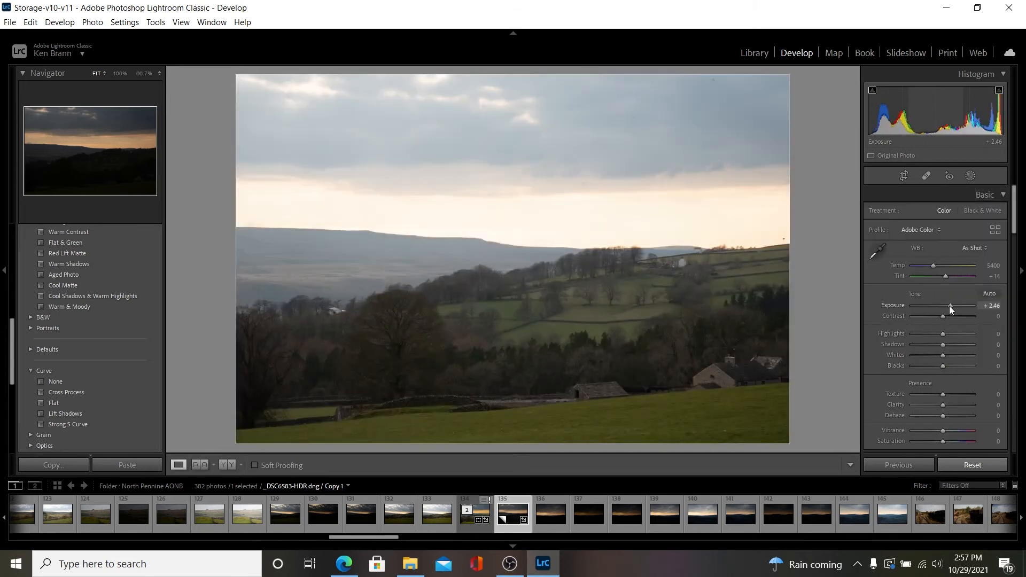
# - Create a Color Range mask by sampling the green foreground field and set its exposure to -0.17
pyautogui.click(973, 177)
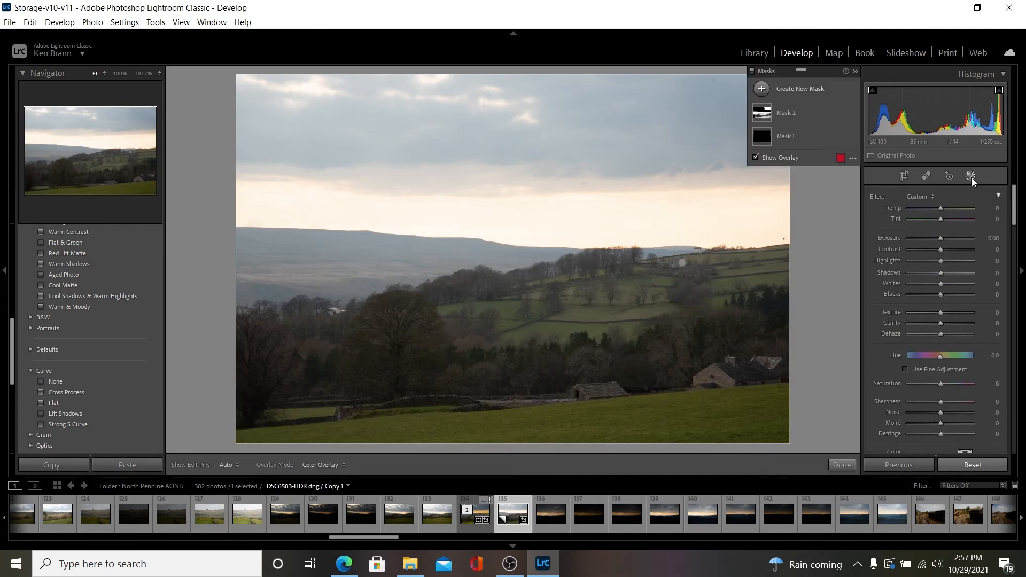
pyautogui.click(760, 95)
pyautogui.click(838, 194)
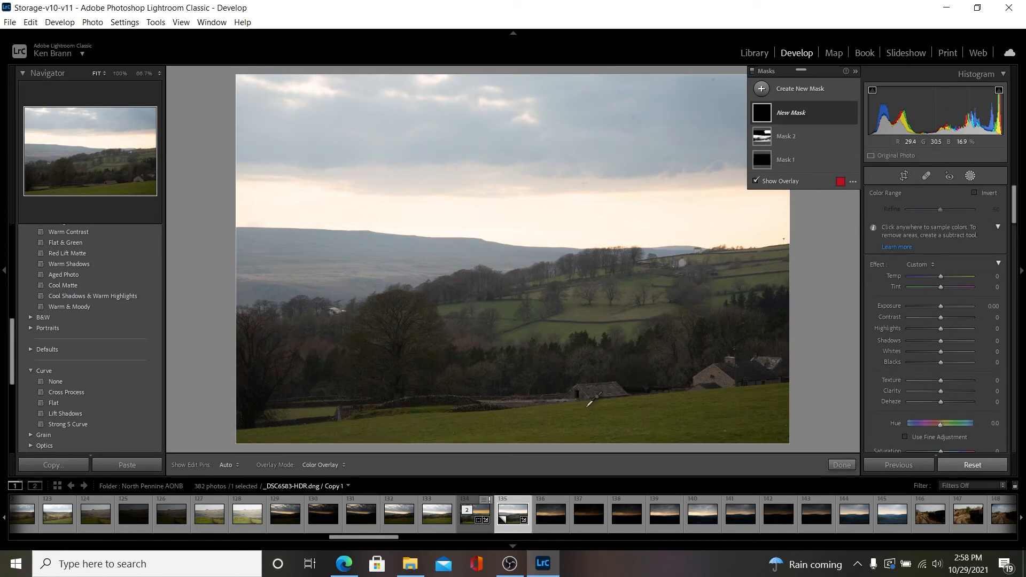
pyautogui.click(587, 410)
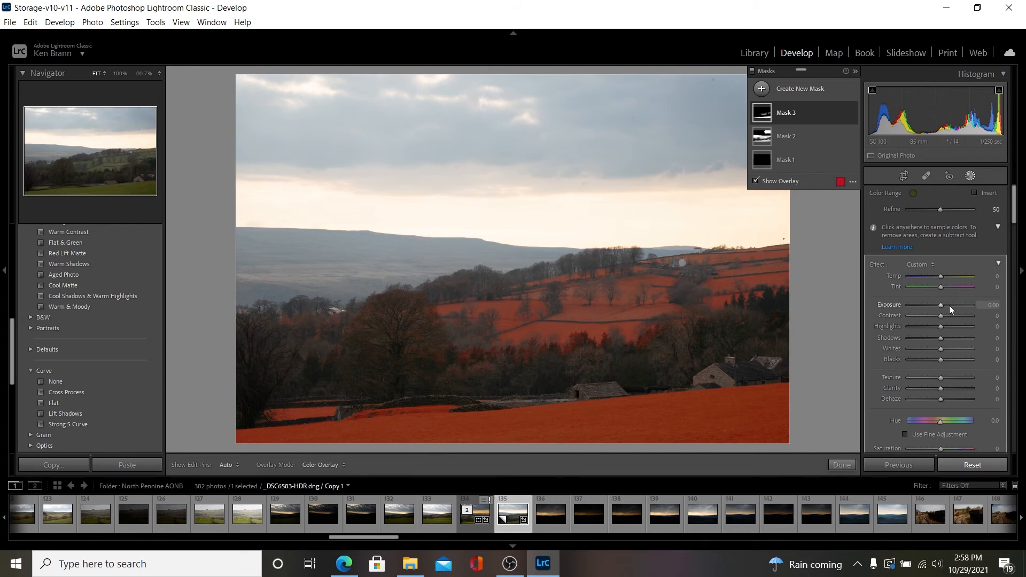
pyautogui.moveTo(945, 307); pyautogui.dragTo(943, 307)
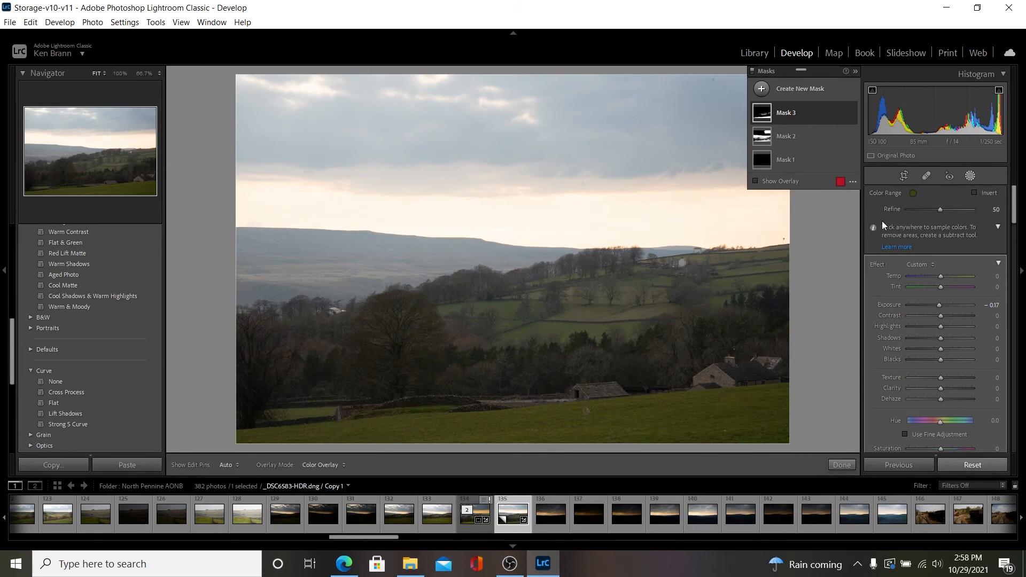
pyautogui.click(969, 178)
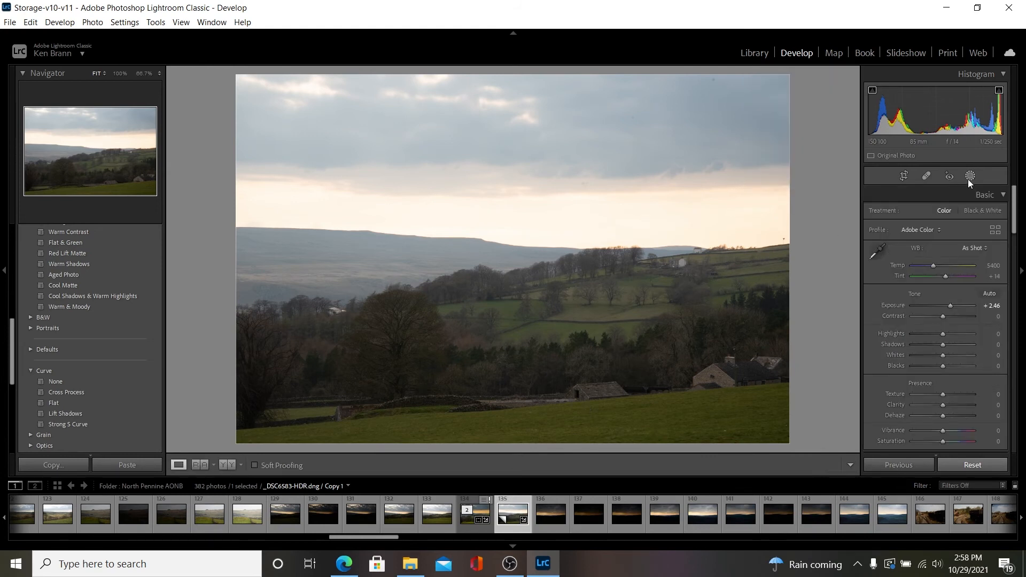
pyautogui.click(970, 178)
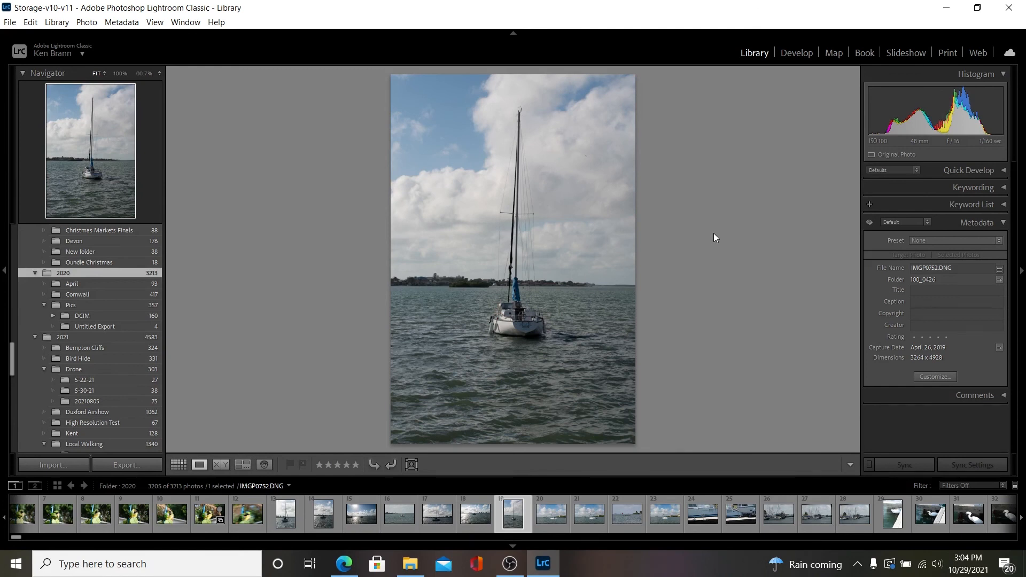
# - Try the edit-only metadata view, and show the Selected Photos metadata for photos 19 to 23 in the 2020 folder
pyautogui.click(869, 223)
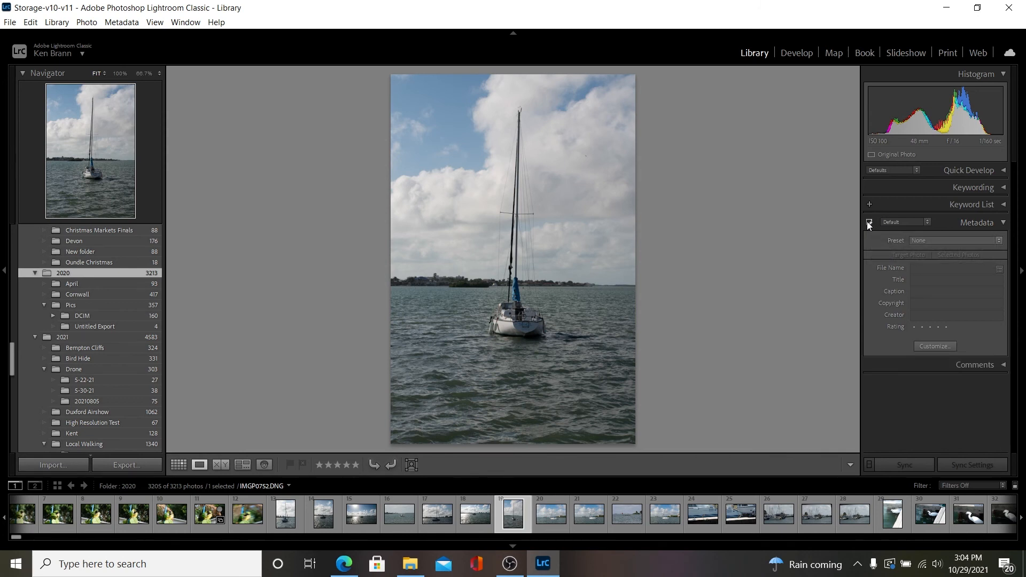
pyautogui.click(868, 223)
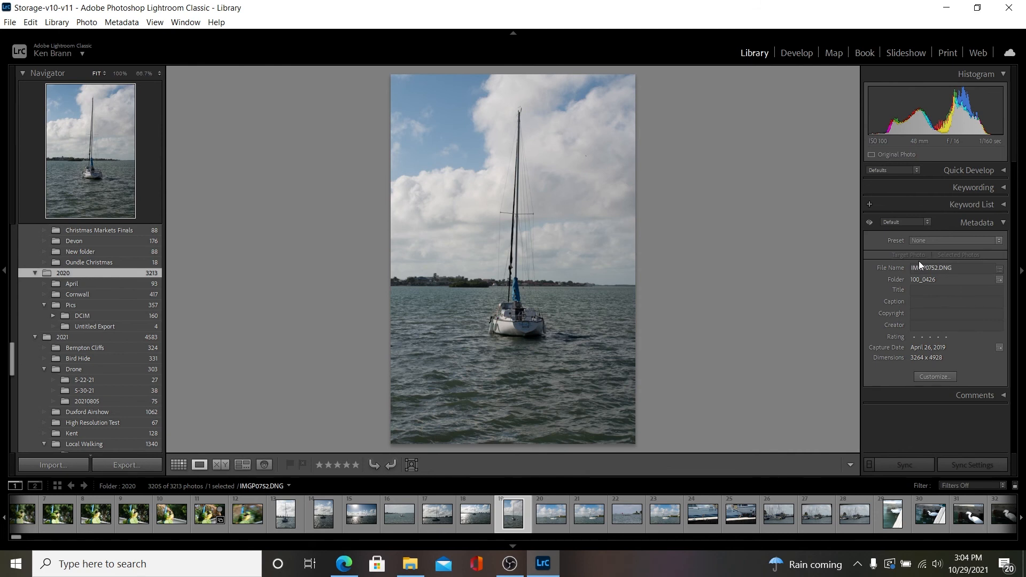
pyautogui.keyDown('shift'); pyautogui.click(661, 516); pyautogui.keyUp('shift')
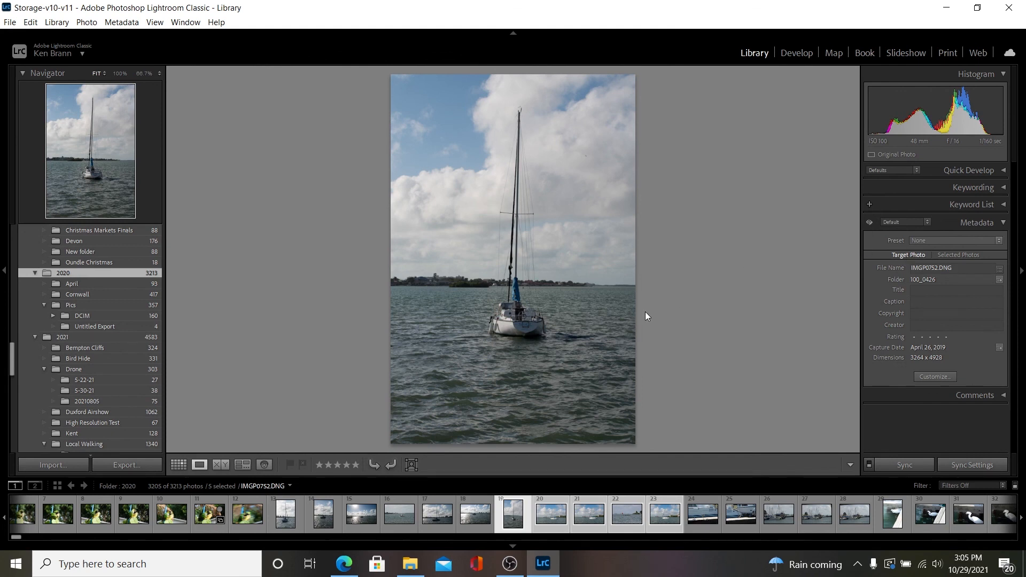
pyautogui.click(961, 259)
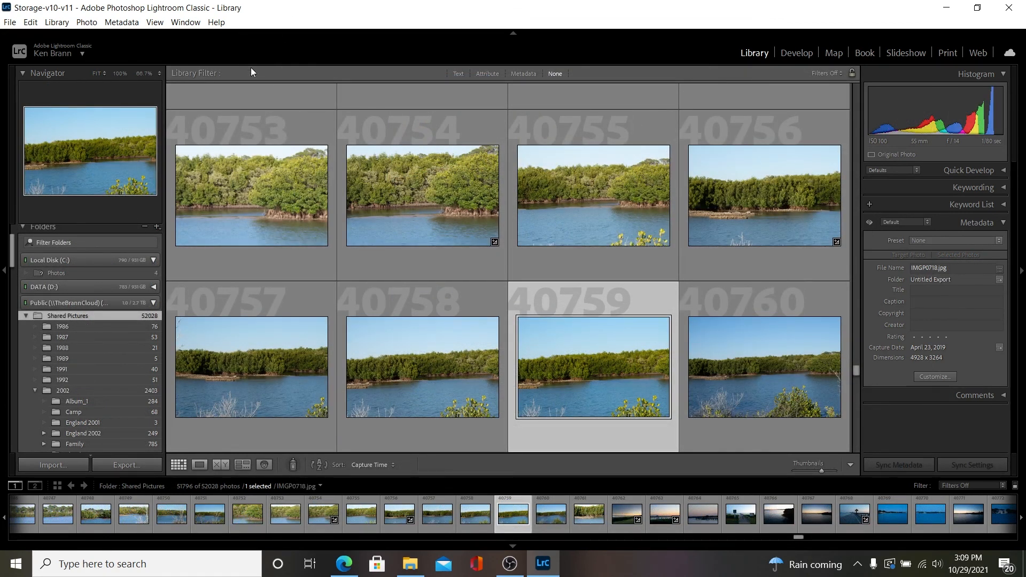
# - Enable the metadata filter for Shared Pictures, trying Date for its first column before setting it to Month
pyautogui.click(57, 23)
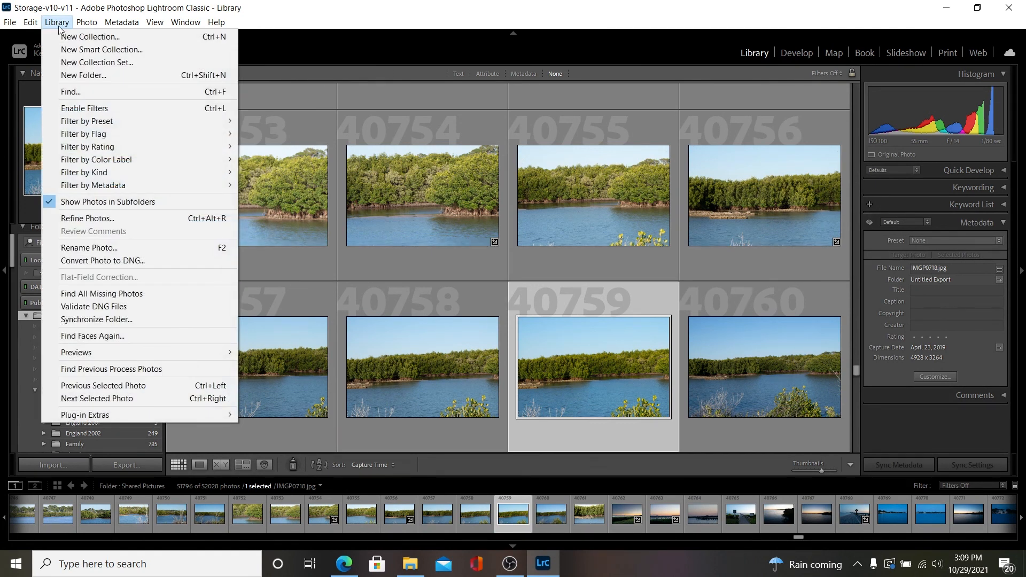
pyautogui.moveTo(145, 185)
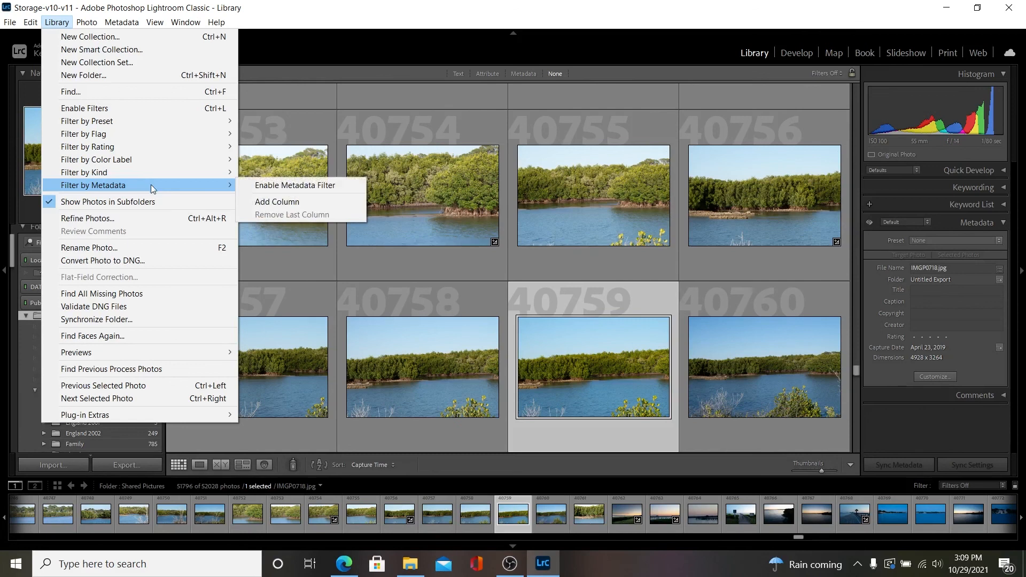
pyautogui.click(283, 185)
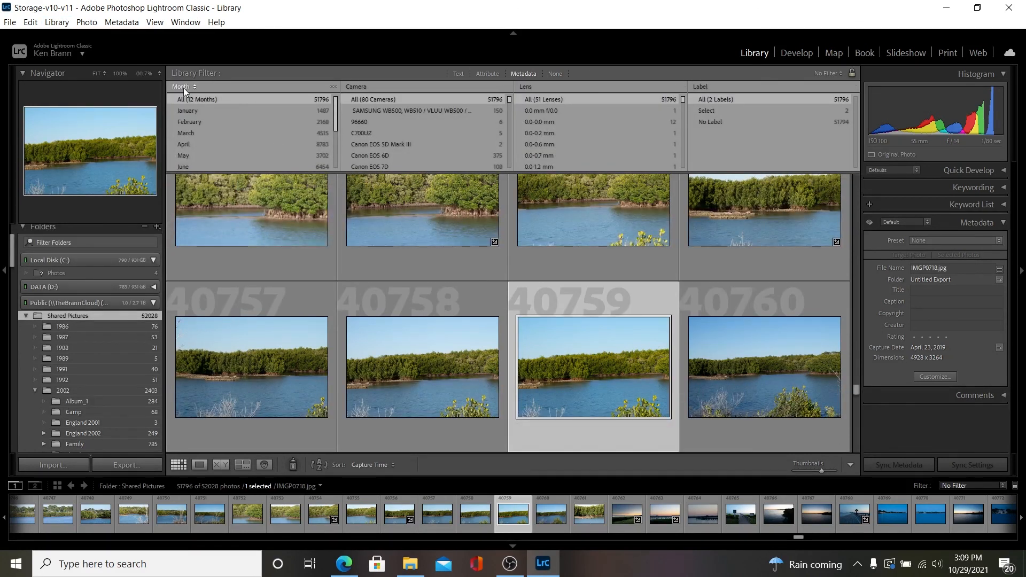
pyautogui.click(184, 87)
pyautogui.click(245, 94)
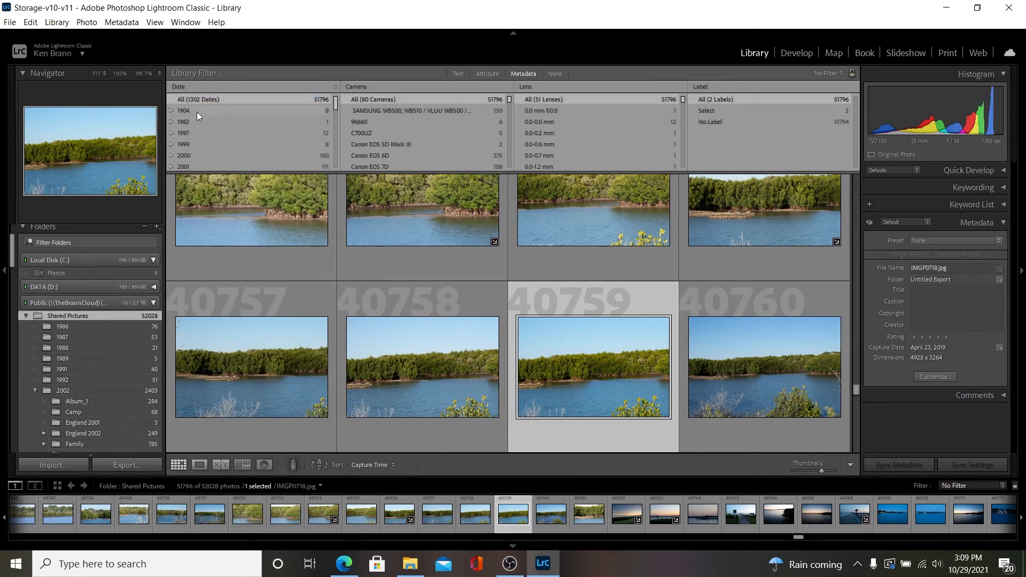
pyautogui.click(175, 85)
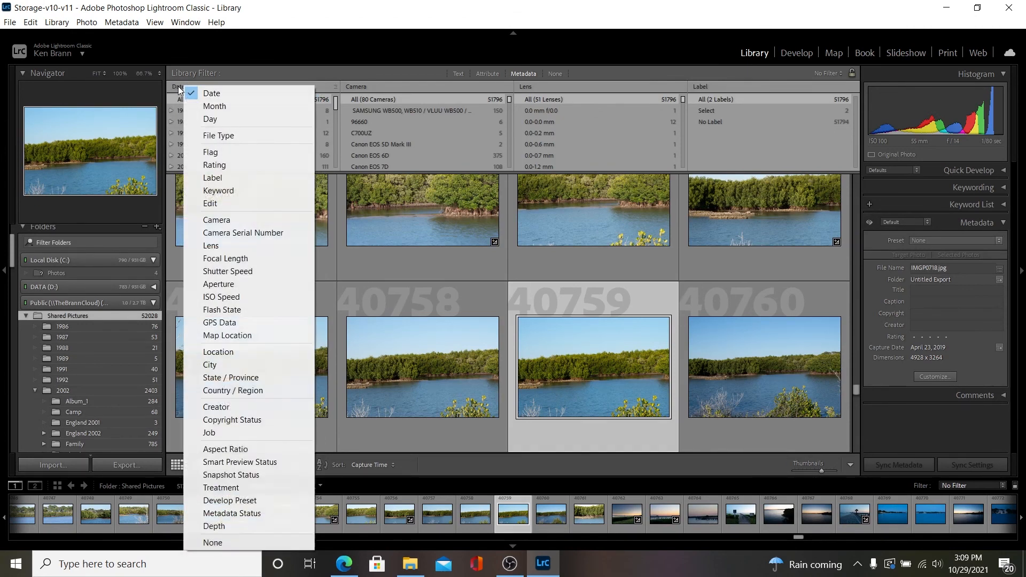
pyautogui.click(214, 106)
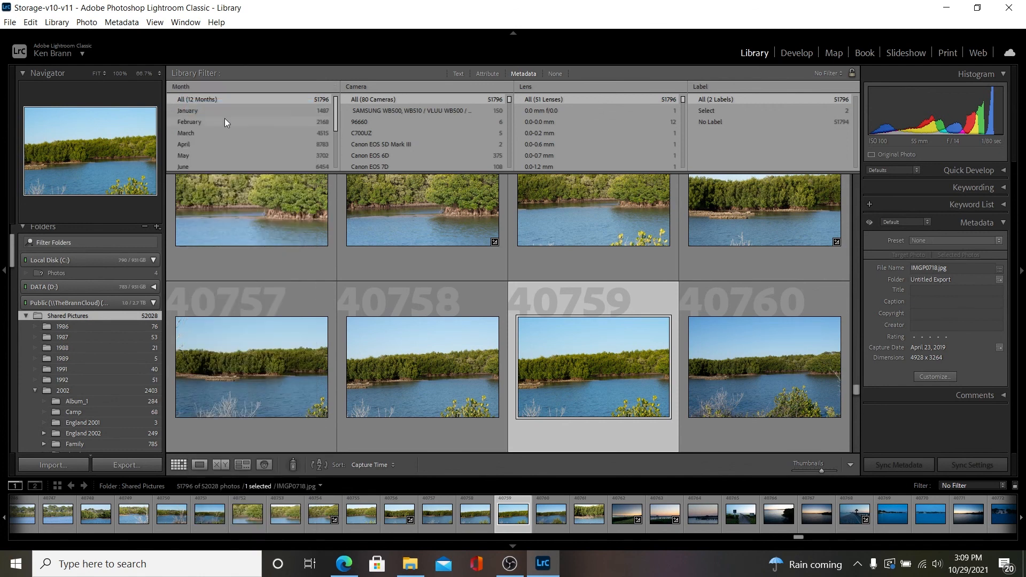
# - Filter the Shared Pictures library by January, followed by February
pyautogui.click(188, 111)
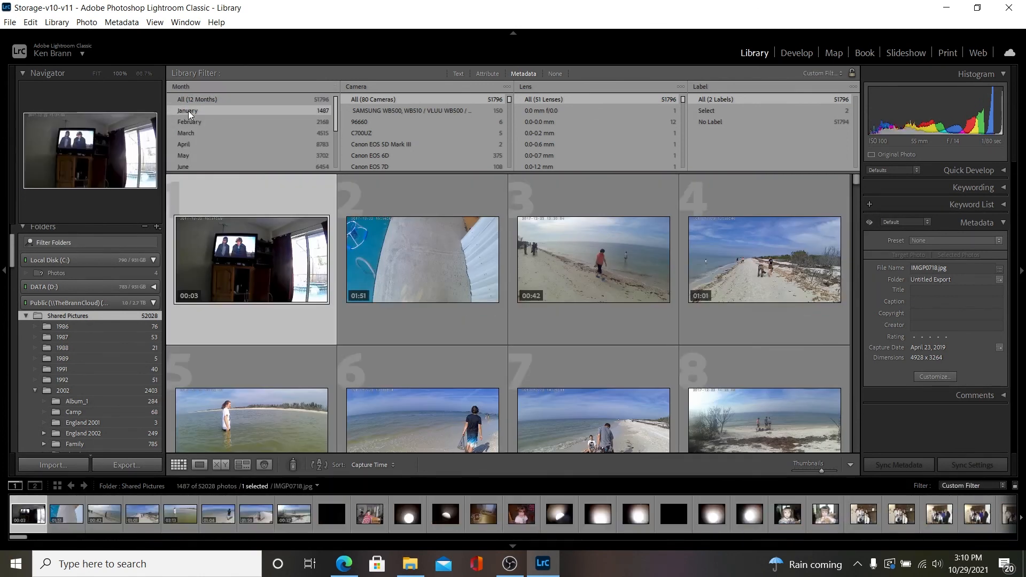
pyautogui.click(203, 122)
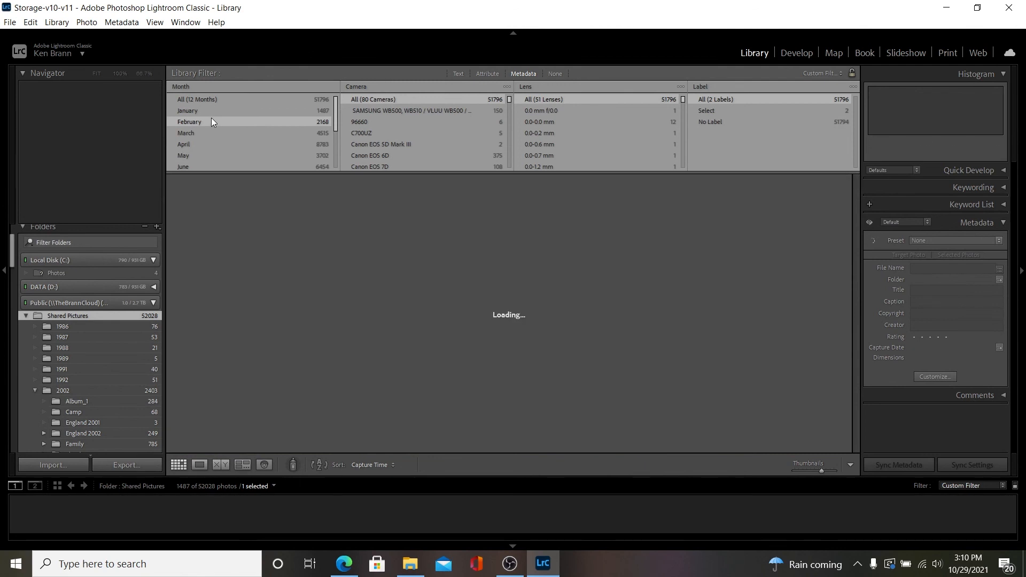
pyautogui.click(191, 90)
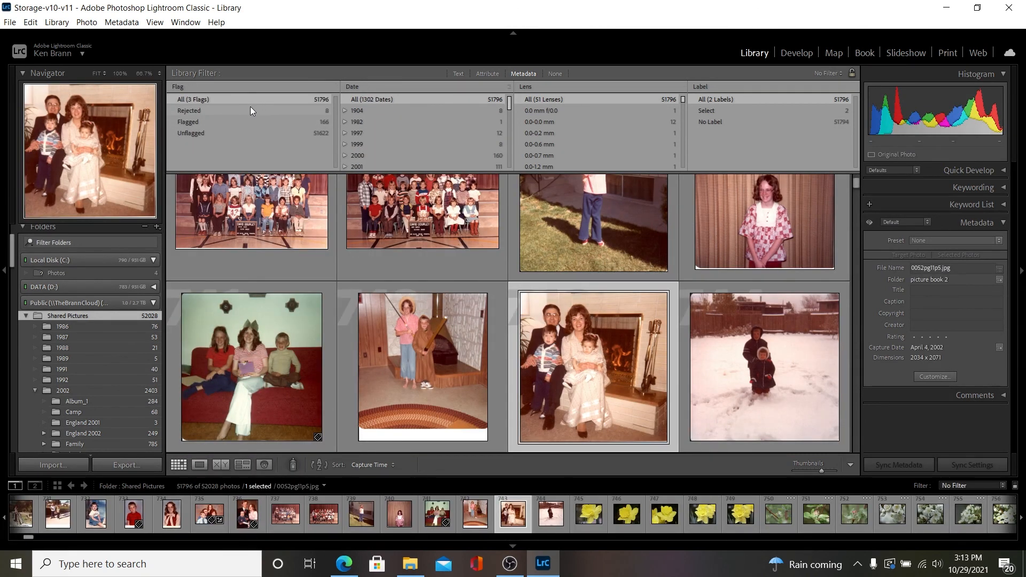
# - Set the first two metadata filter columns to Month and Day, and filter the photos to April and day 4
pyautogui.click(216, 89)
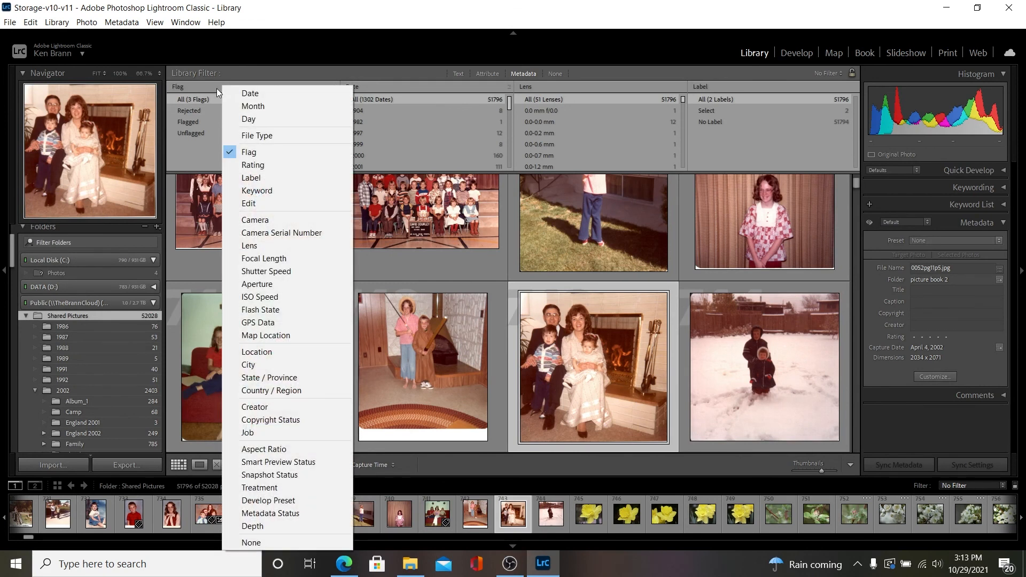
pyautogui.click(255, 106)
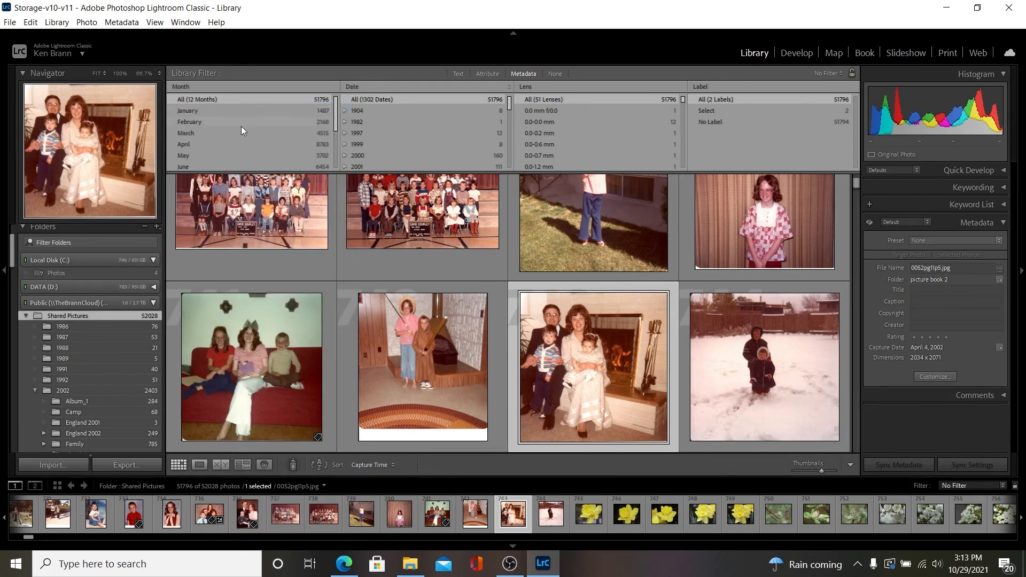
pyautogui.click(193, 143)
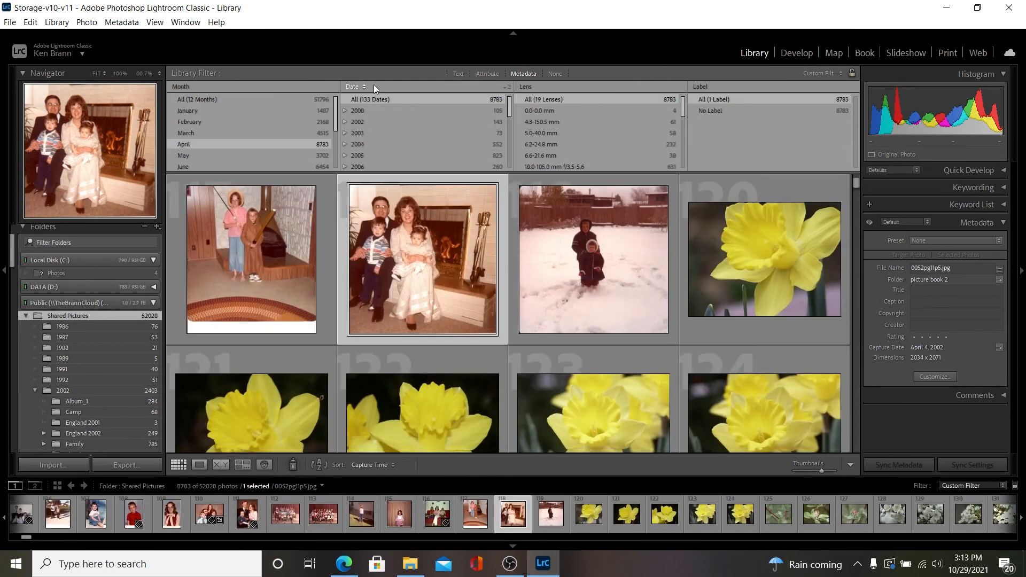
pyautogui.click(374, 85)
pyautogui.click(407, 120)
pyautogui.click(368, 146)
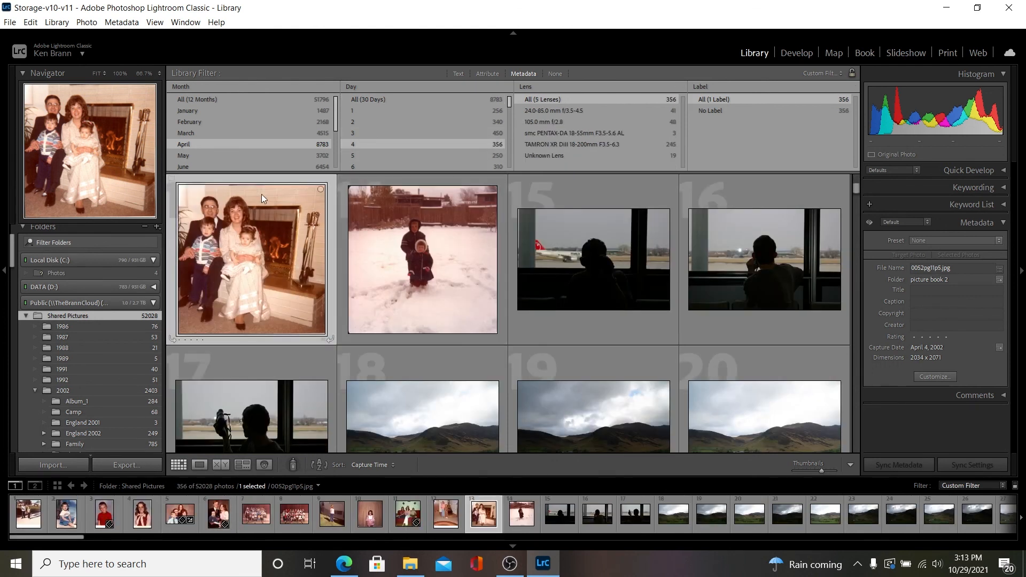